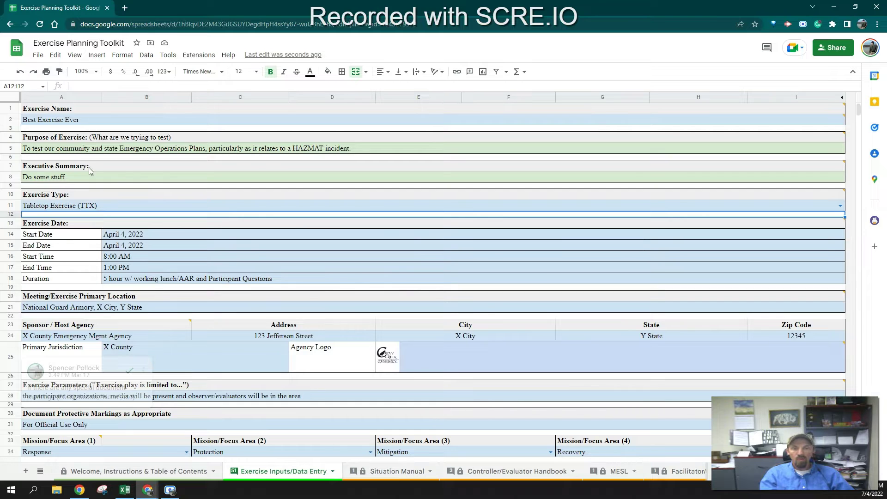
Check the exercise name entry and its hint comment, and set the exercise type to Drill
click(86, 120)
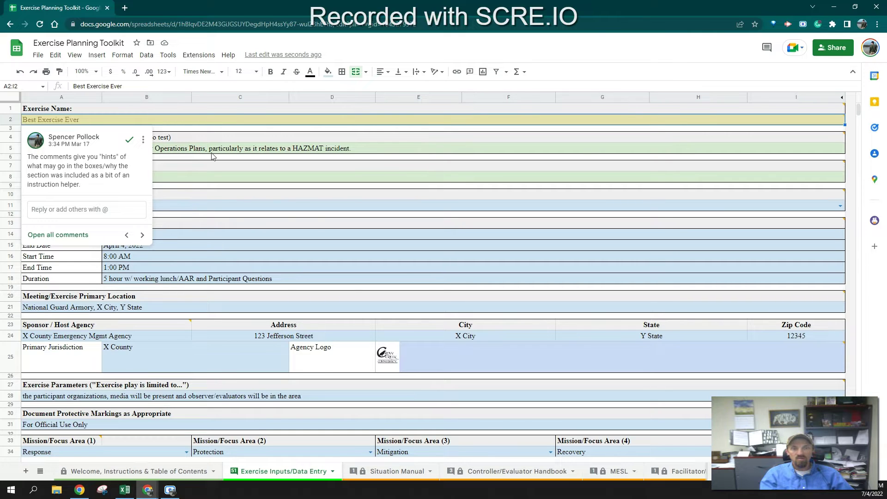
key(Down)
key(Down)
key(Down)
click(288, 208)
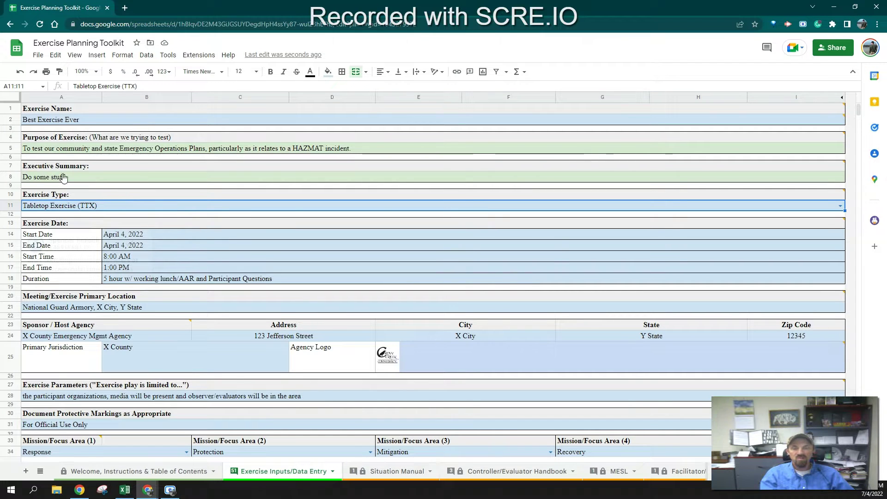
mouse_move(86, 170)
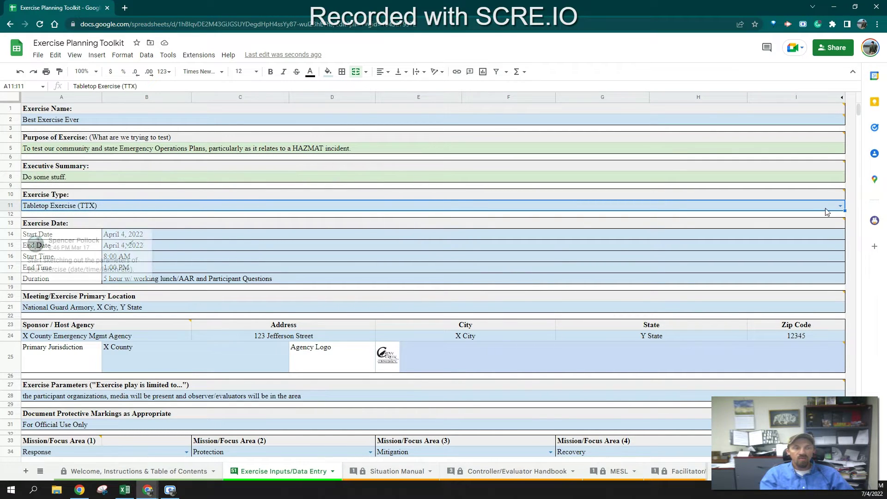
click(840, 206)
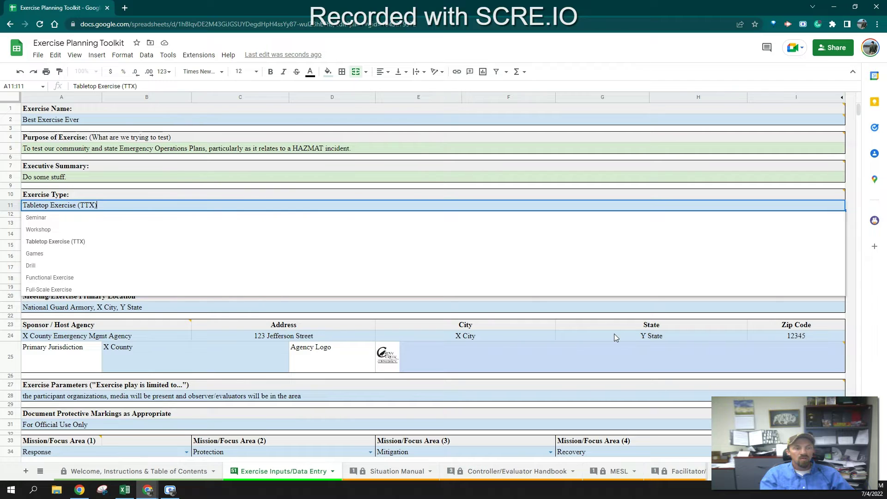
click(206, 266)
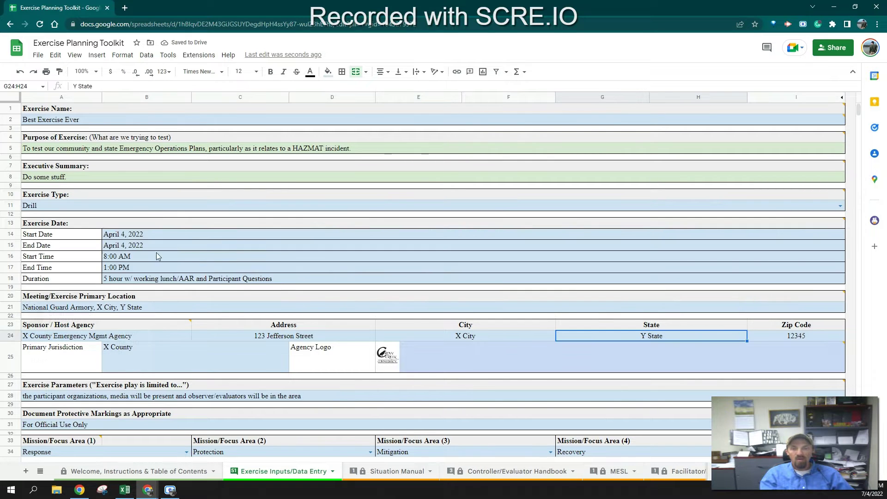
Review the exercise date, primary location, sponsor address, exercise parameters, protective markings and mission area entries with their hint comments
mouse_move(152, 241)
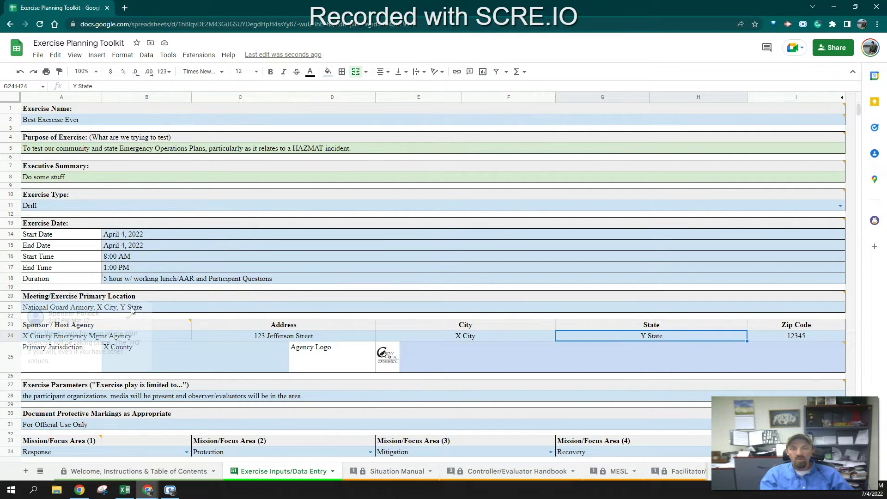
scroll(217, 259, down, 3)
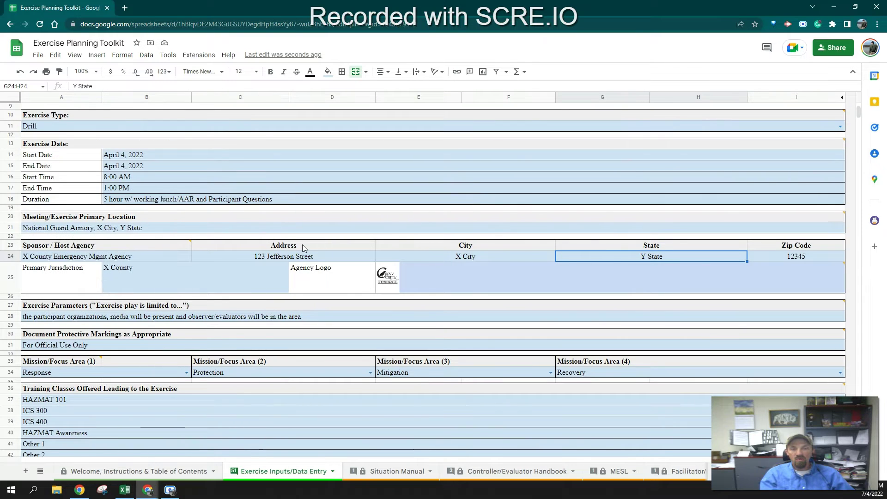
click(156, 230)
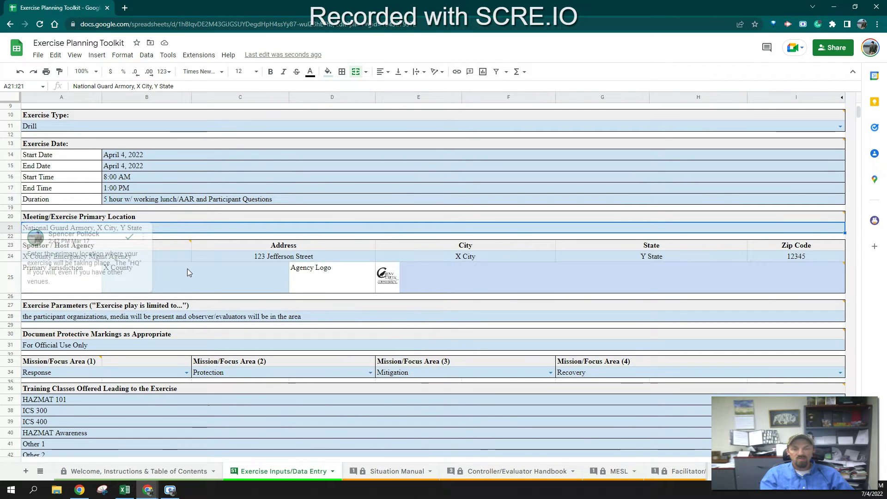
click(224, 257)
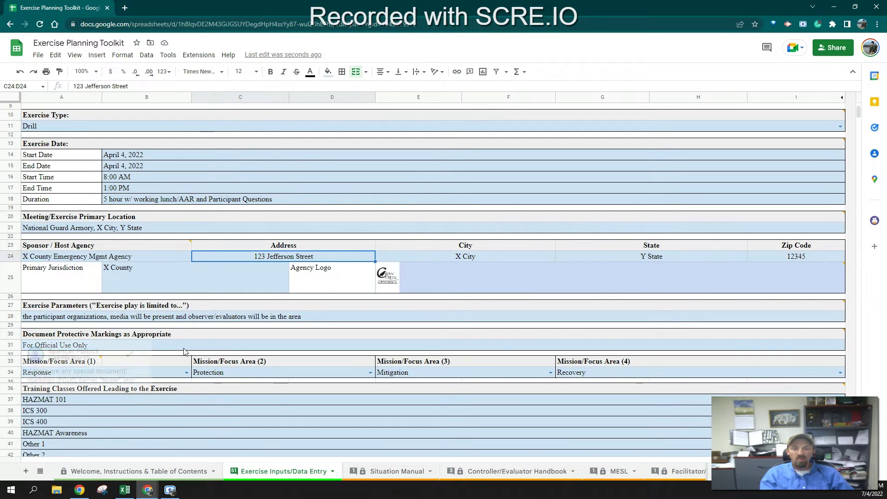
click(128, 312)
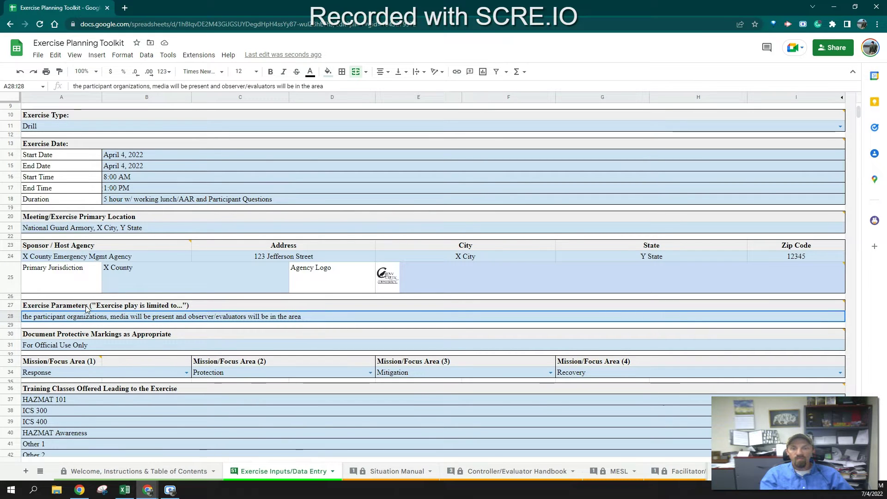
mouse_move(133, 310)
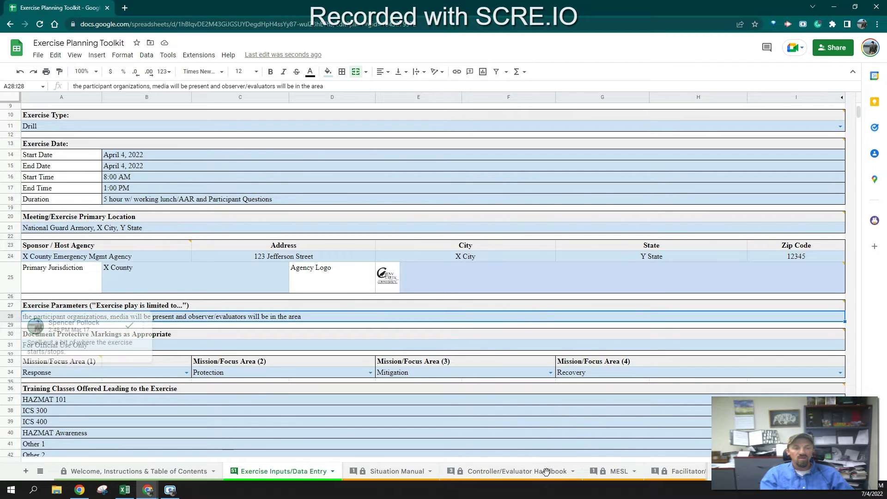
click(397, 346)
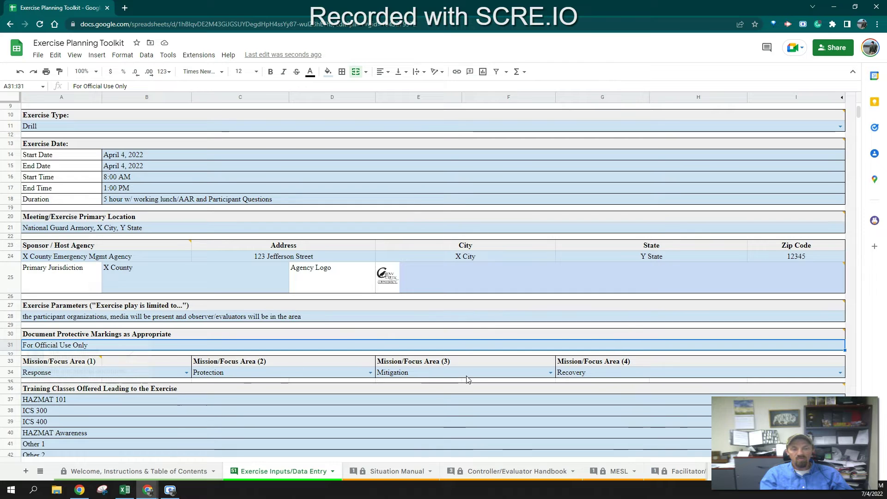
click(479, 404)
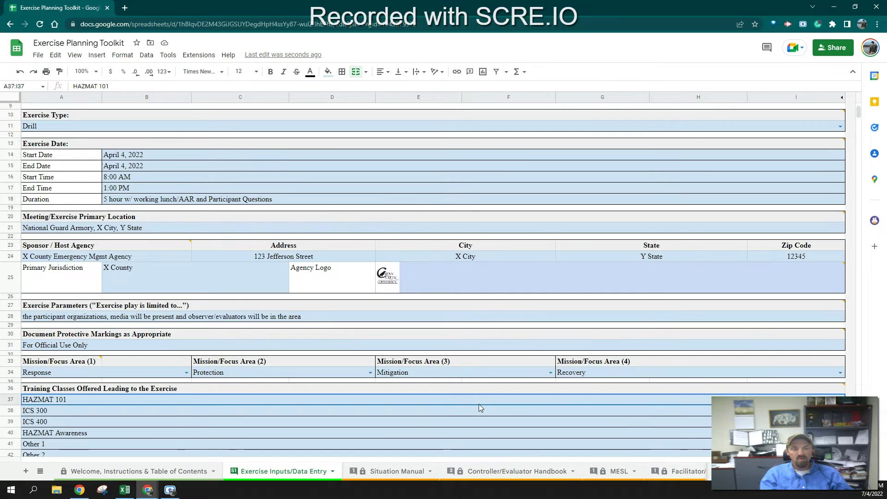
Examine the training classes, objectives with core capabilities, IPP priorities, threat or hazard, and scenario sections of the data entry sheet
scroll(478, 404, down, 2)
scroll(445, 398, down, 2)
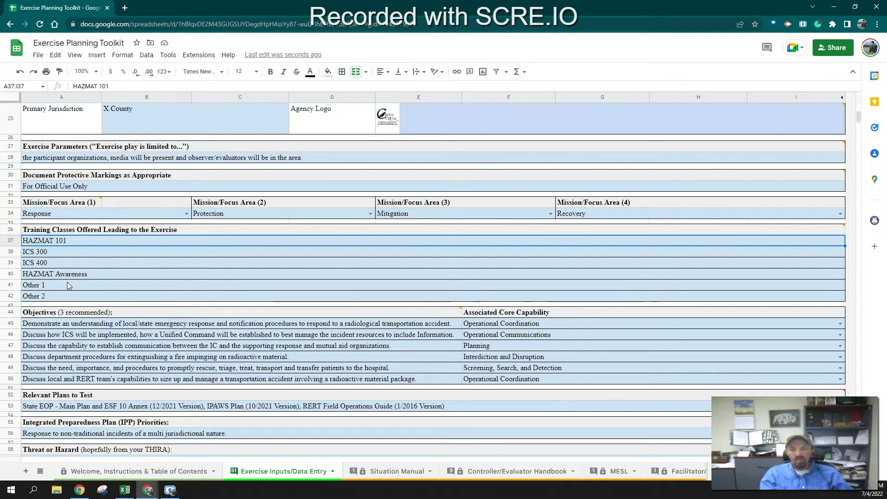
mouse_move(80, 257)
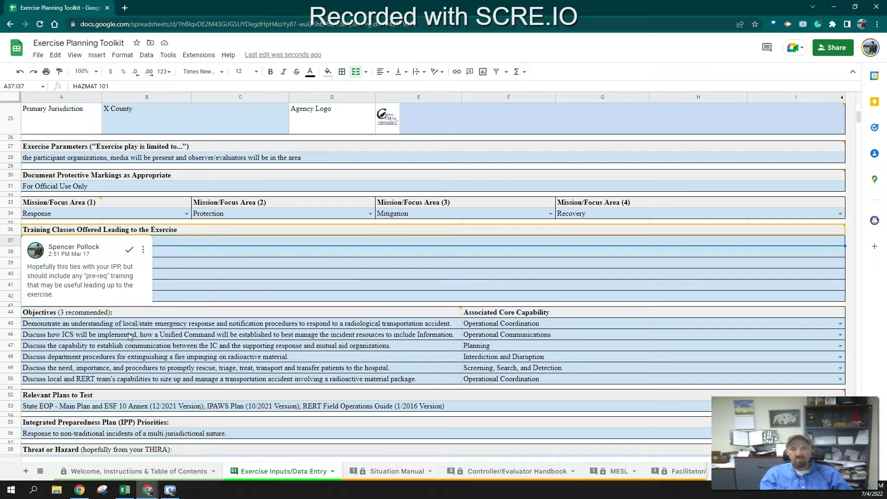
click(93, 336)
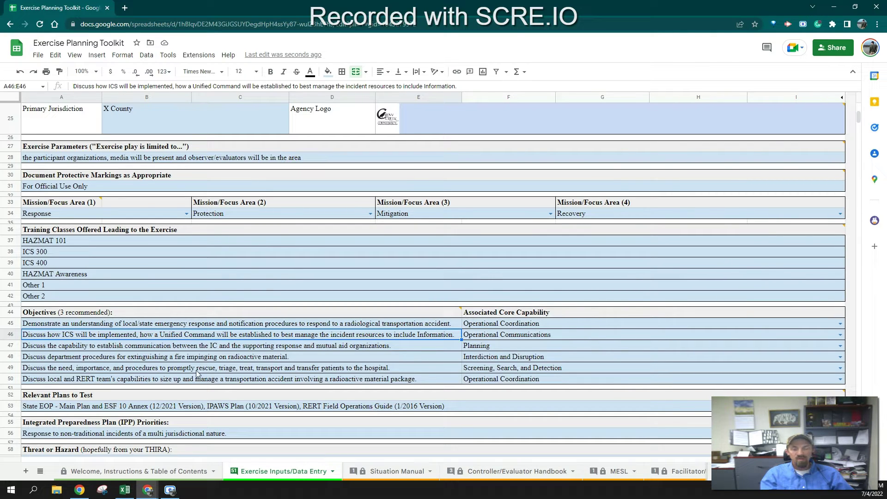
click(89, 433)
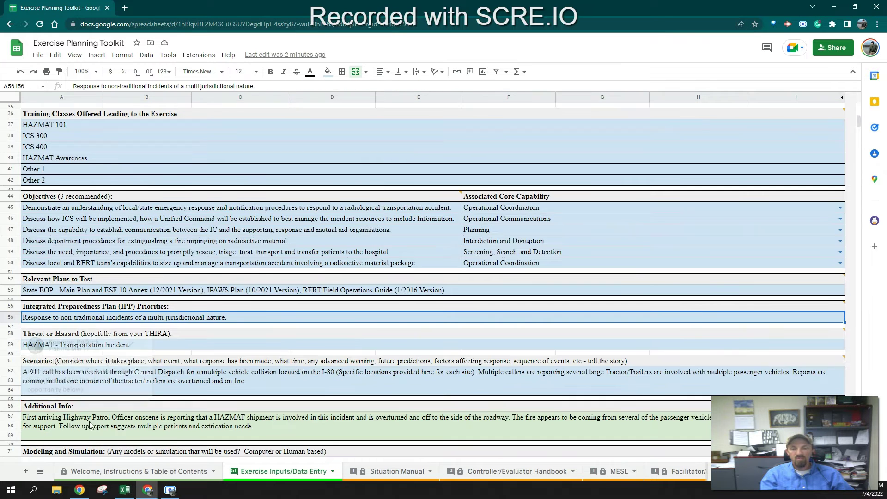
scroll(89, 433, down, 3)
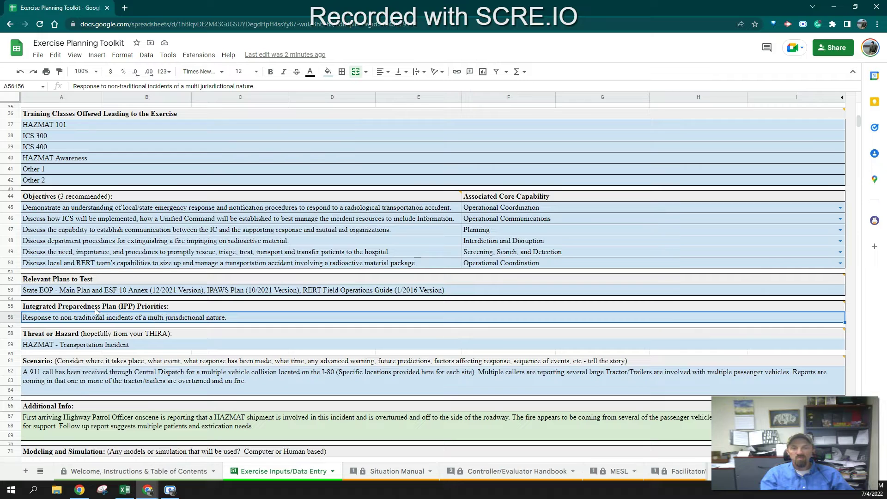
click(219, 347)
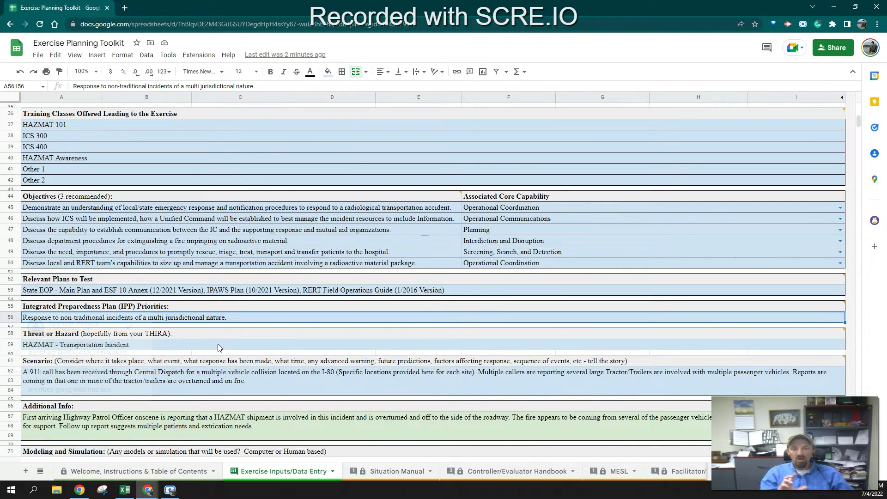
scroll(231, 347, down, 3)
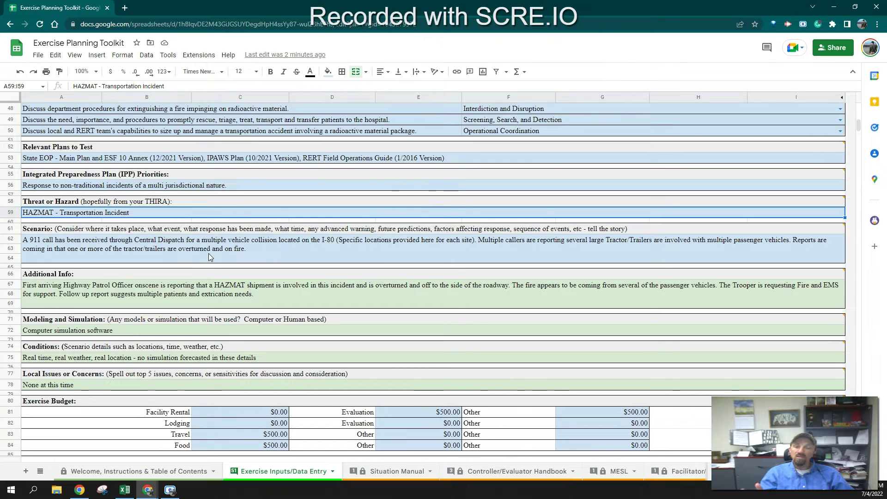
click(286, 254)
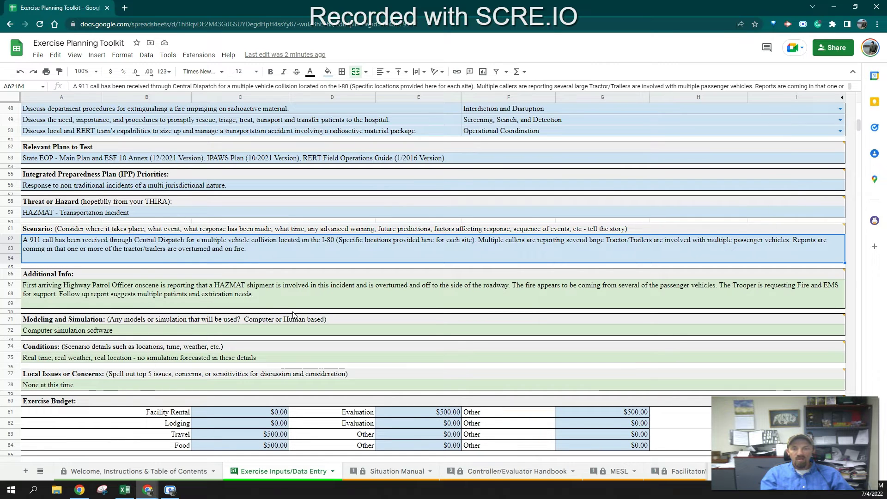
Review the additional info, modeling, conditions, exercise budget, point of contact and planning schedule sections
scroll(293, 315, down, 2)
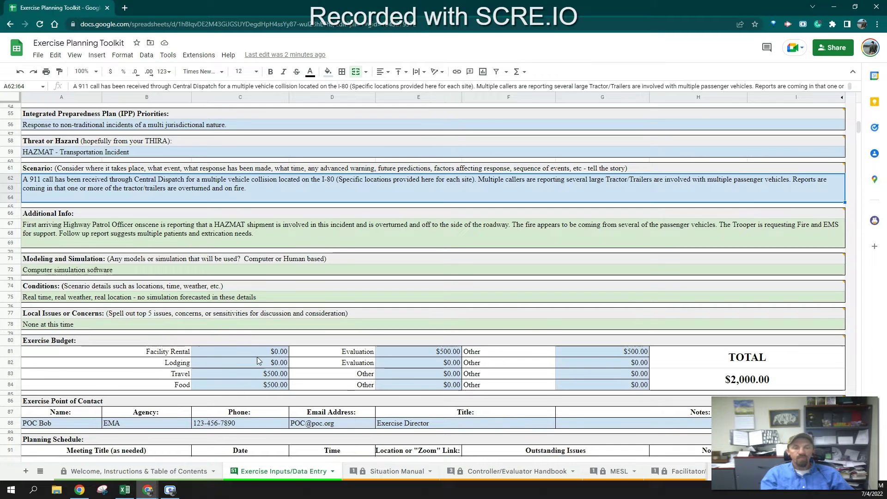
scroll(188, 360, down, 1)
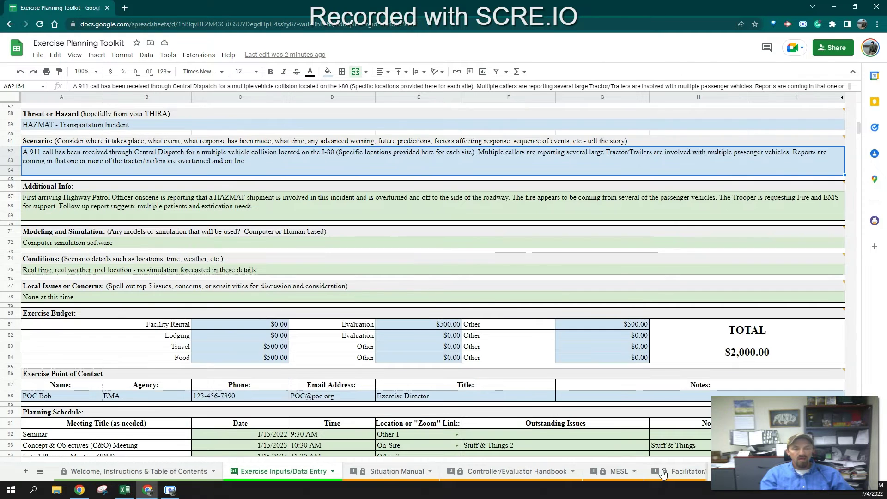
scroll(248, 251, down, 2)
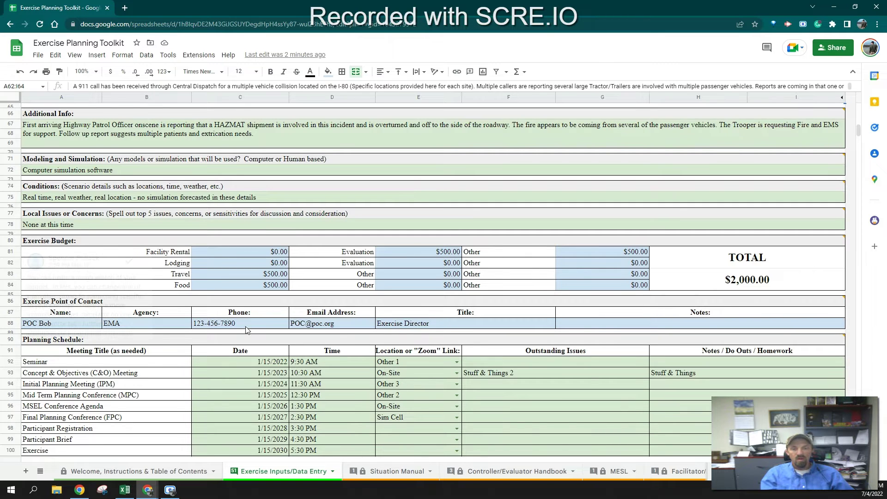
scroll(246, 329, down, 3)
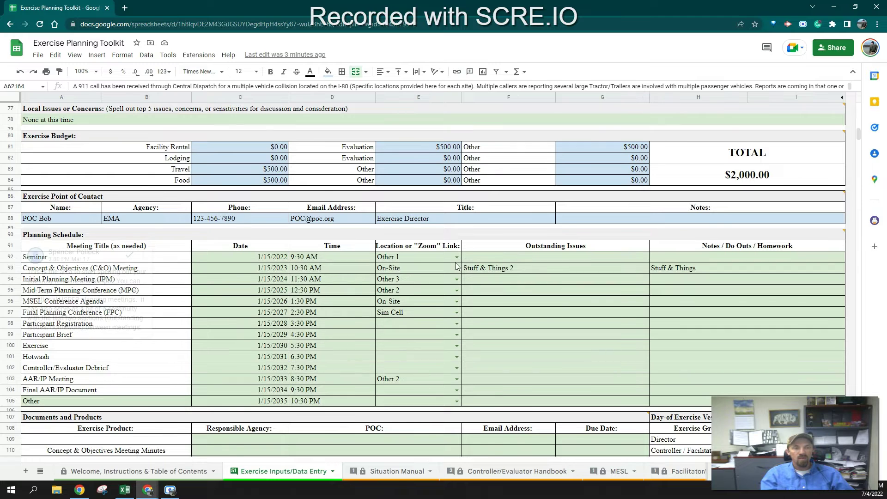
scroll(448, 267, down, 1)
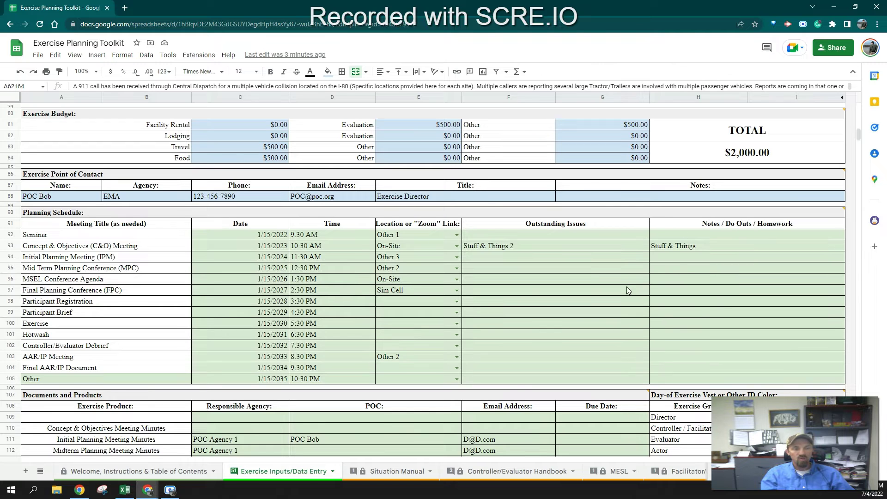
Examine the documents and products table, plus the exercise group options and identification colors for the day of the exercise
scroll(566, 305, down, 4)
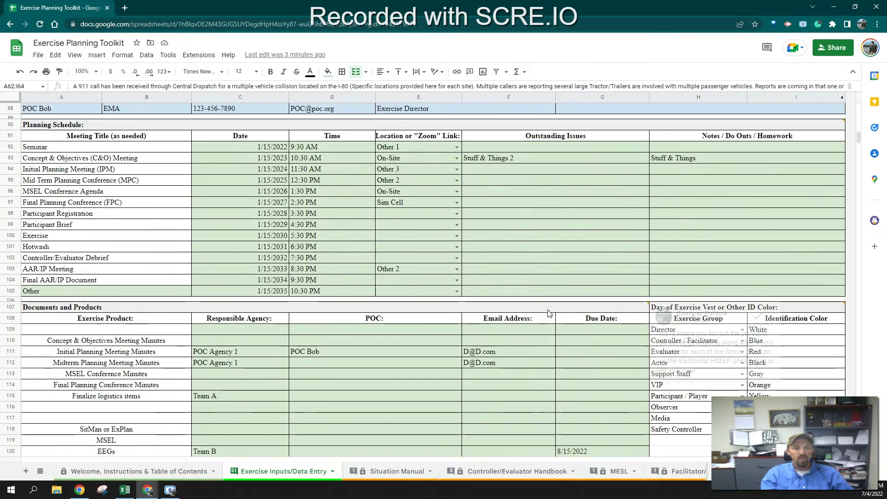
scroll(532, 308, down, 1)
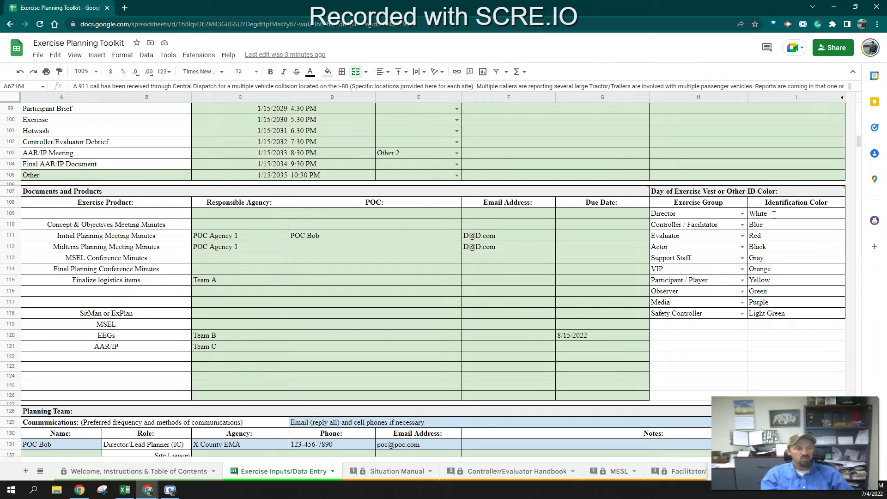
click(742, 214)
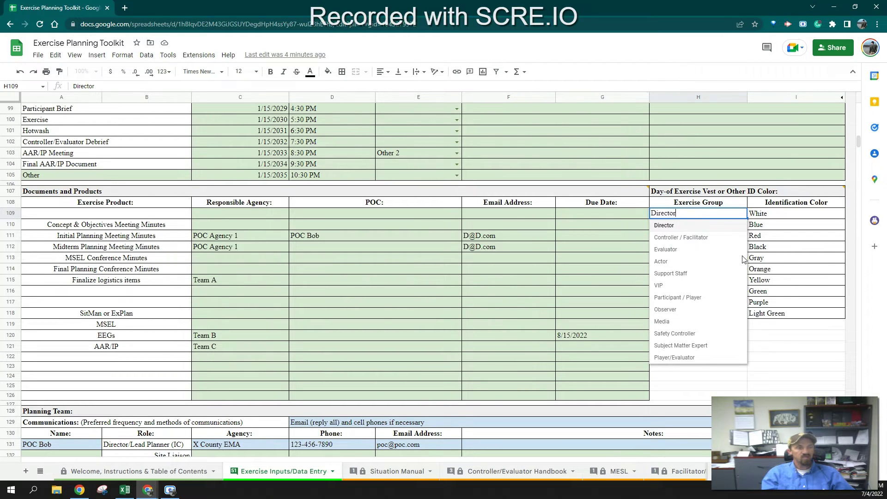
click(781, 281)
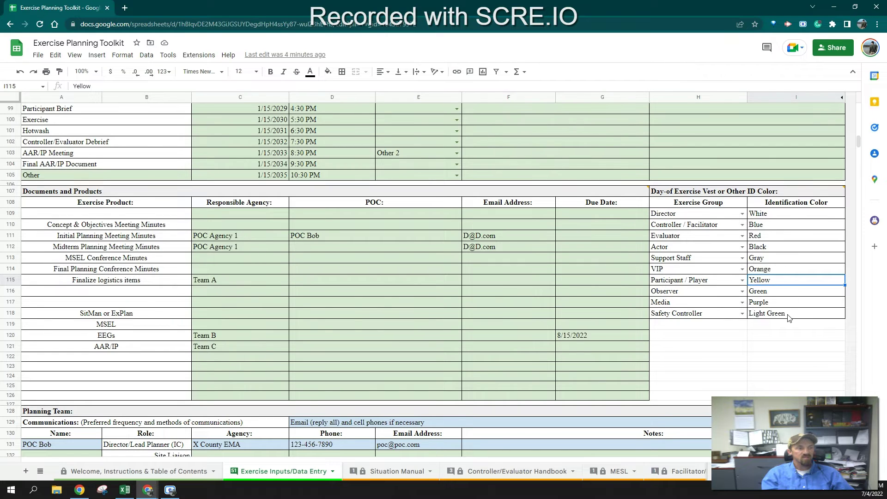
mouse_move(820, 196)
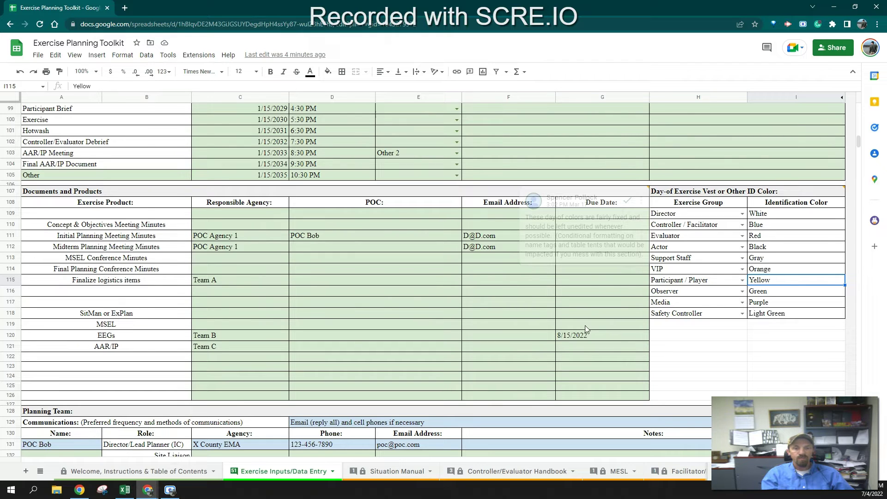
Review the planning team roles and the day-of exercise team table with its venue locations
scroll(258, 400, down, 3)
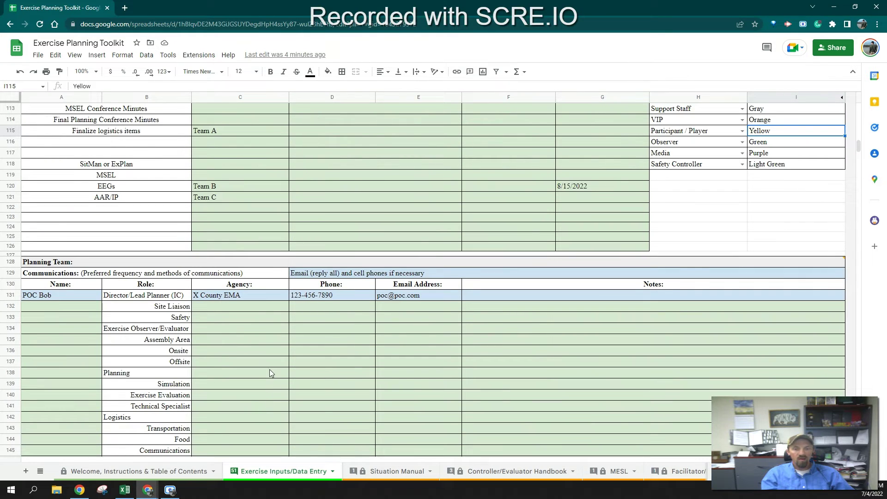
scroll(271, 374, down, 1)
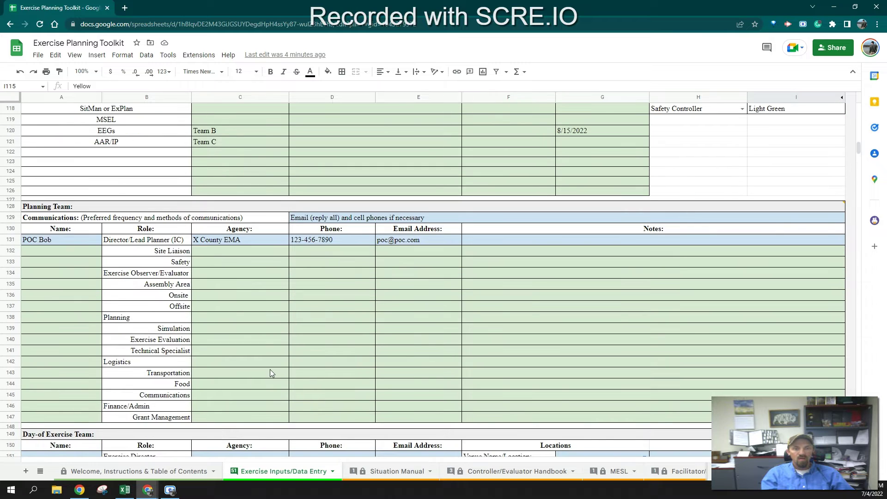
scroll(271, 373, down, 1)
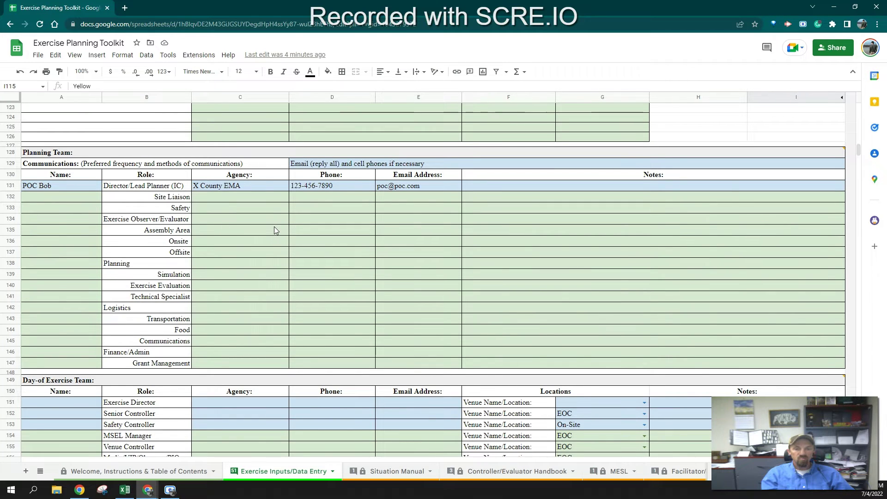
scroll(274, 229, down, 2)
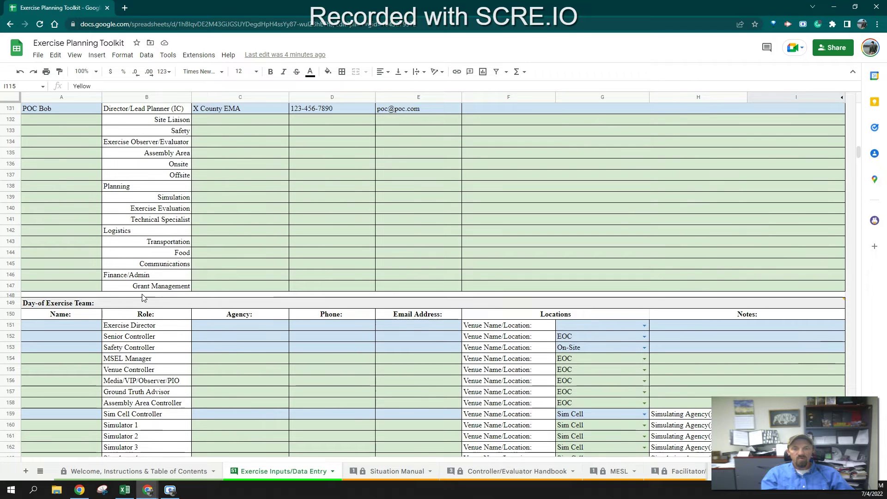
Review the day-of exercise team roles and the Master and Venue Control Cells section, including the venue name options for the MCC
scroll(266, 319, down, 1)
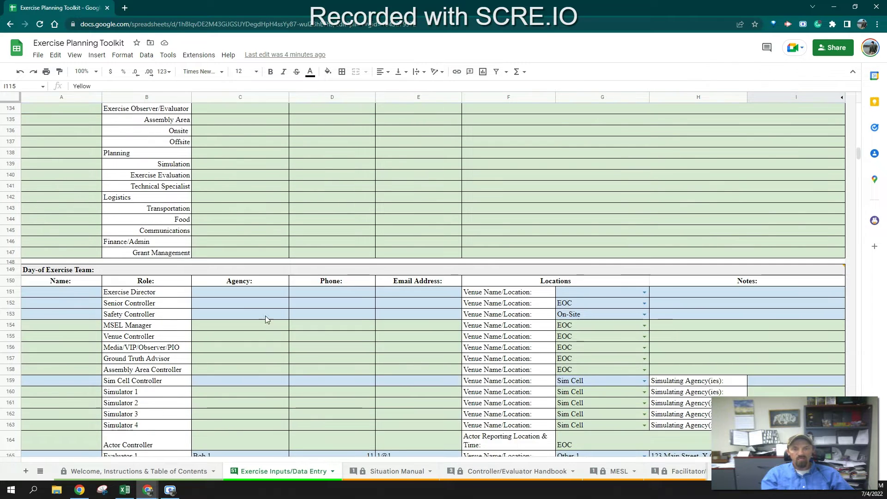
scroll(326, 312, down, 2)
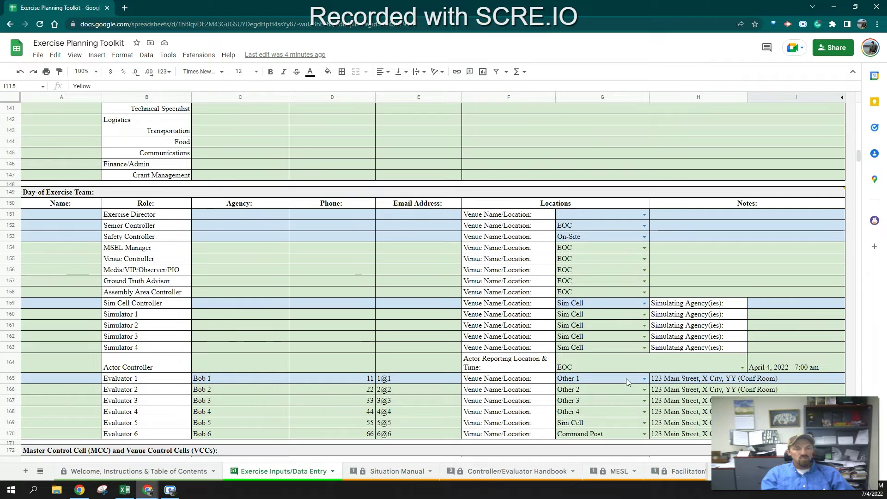
scroll(624, 379, down, 5)
scroll(624, 380, down, 4)
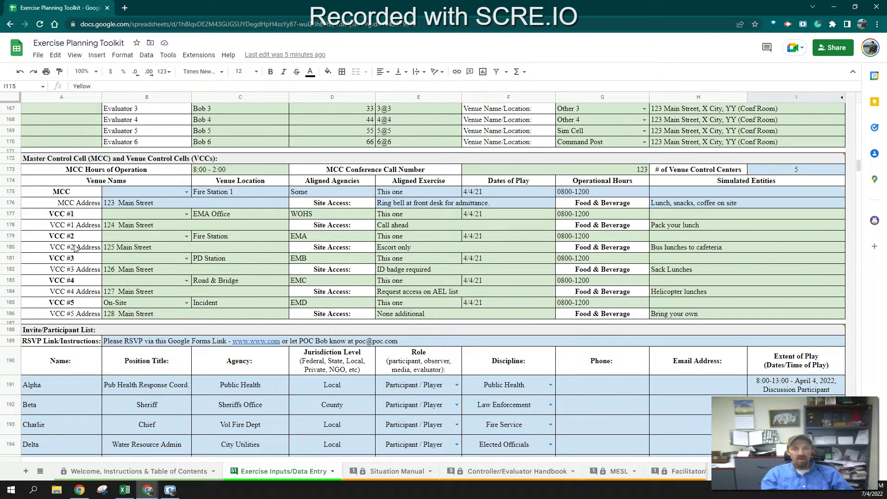
click(188, 190)
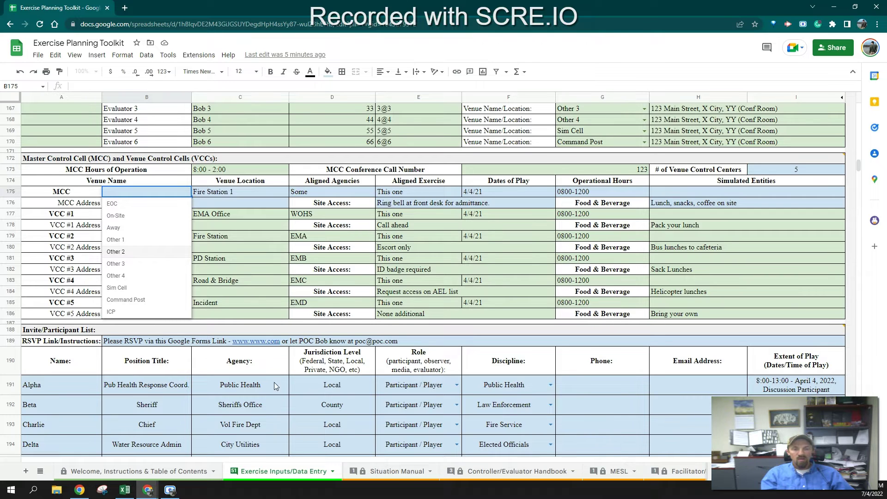
key(Down)
Examine the invite/participant list, including the RSVP link and instructions, the disciplines and the email address column
scroll(221, 400, down, 5)
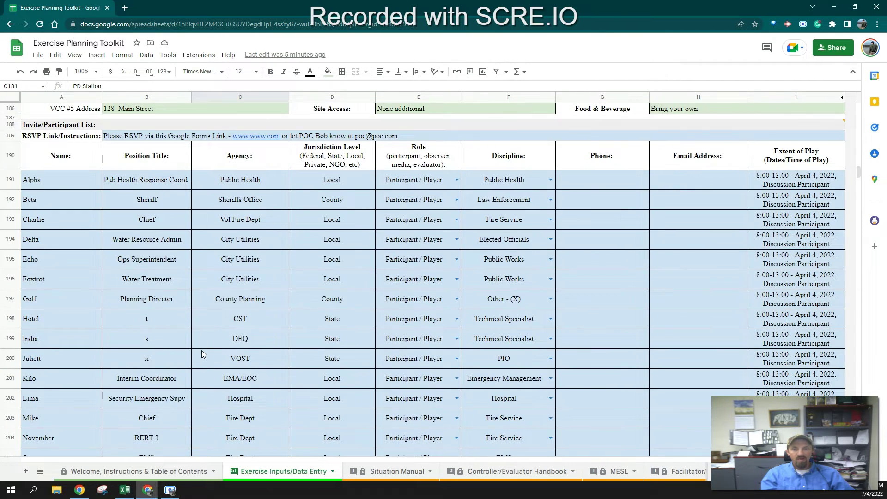
mouse_move(61, 137)
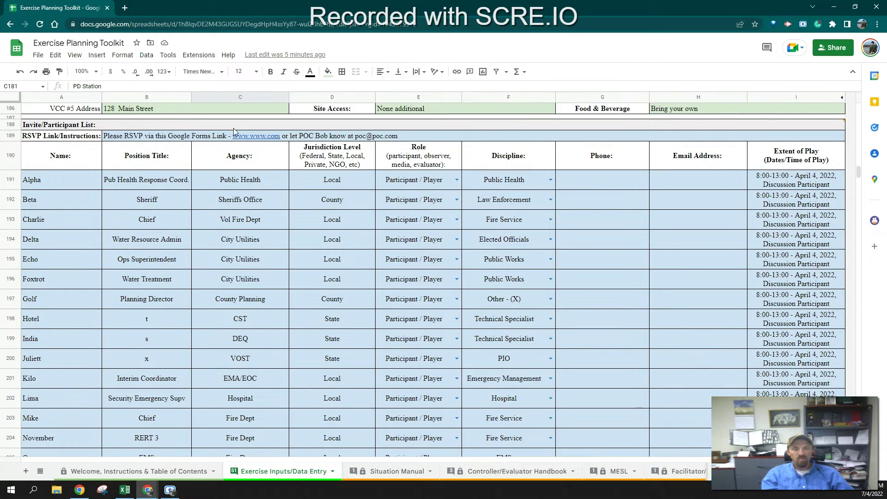
mouse_move(275, 137)
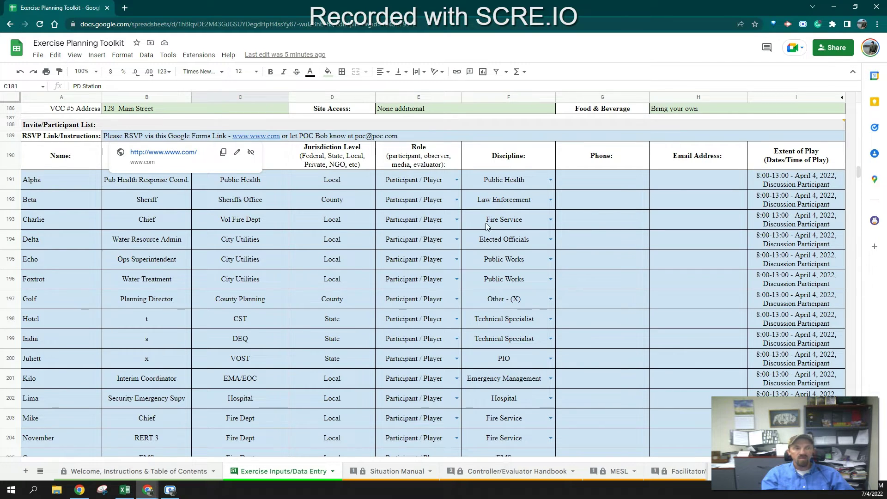
drag(691, 181, 690, 410)
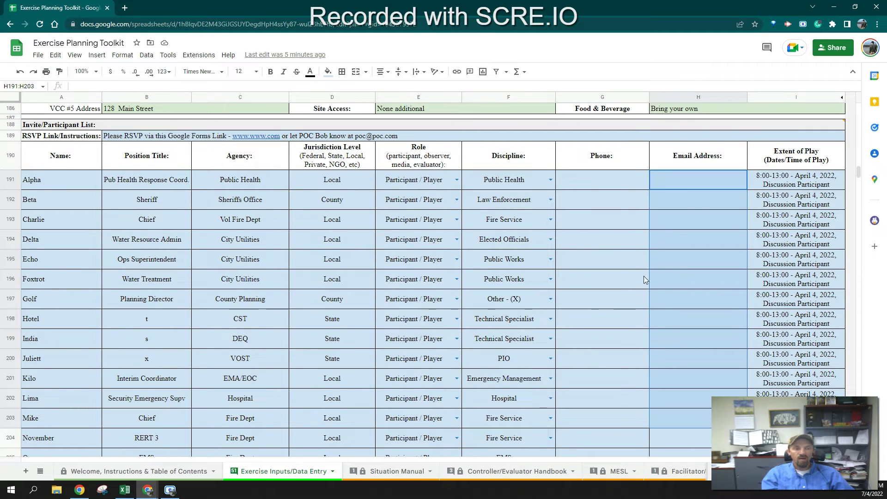
scroll(645, 276, down, 6)
scroll(531, 291, down, 5)
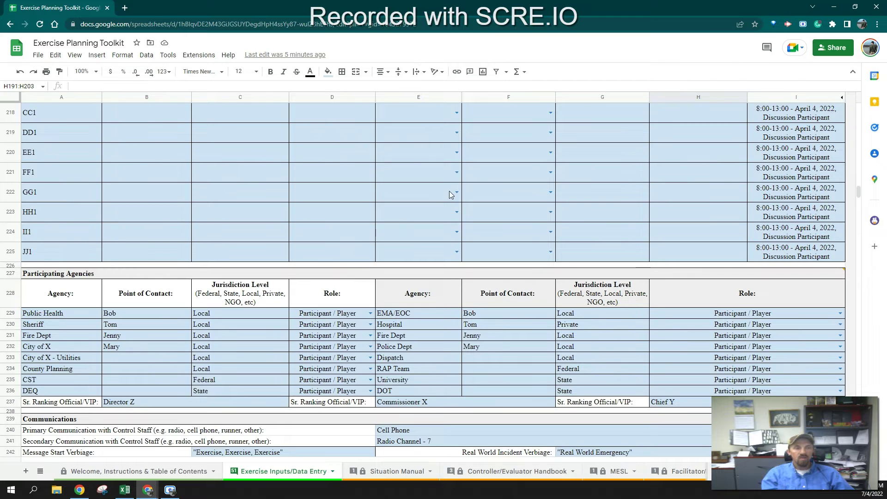
Check the role options available for the last filled-in participant in the invite list
scroll(446, 192, up, 1)
scroll(445, 192, up, 2)
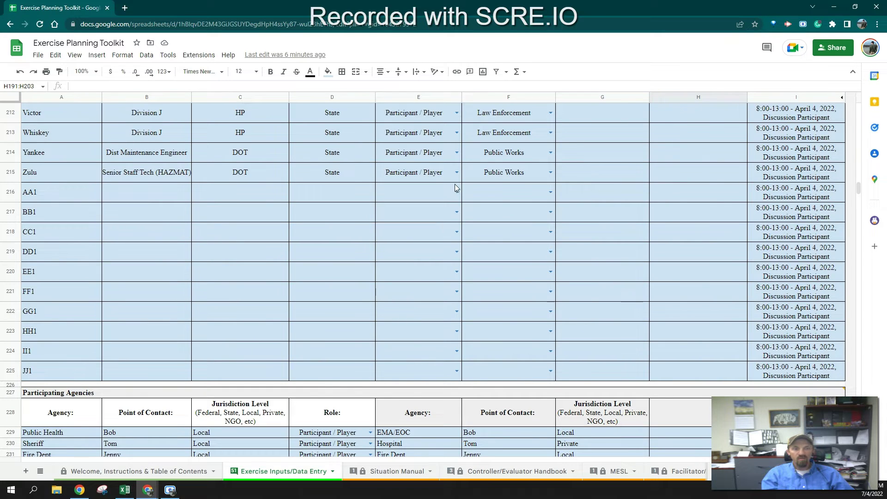
click(456, 172)
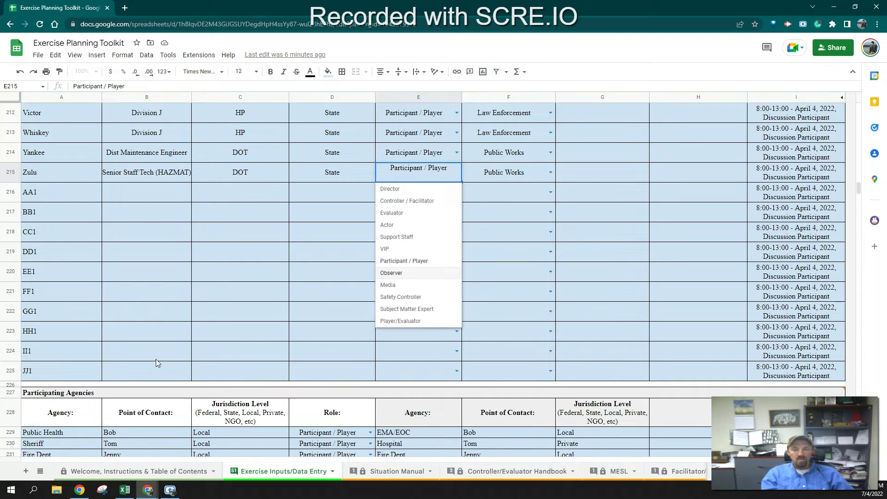
click(603, 292)
Review the participating agencies, communications, and other issues and considerations sections of the data entry sheet
scroll(602, 292, down, 5)
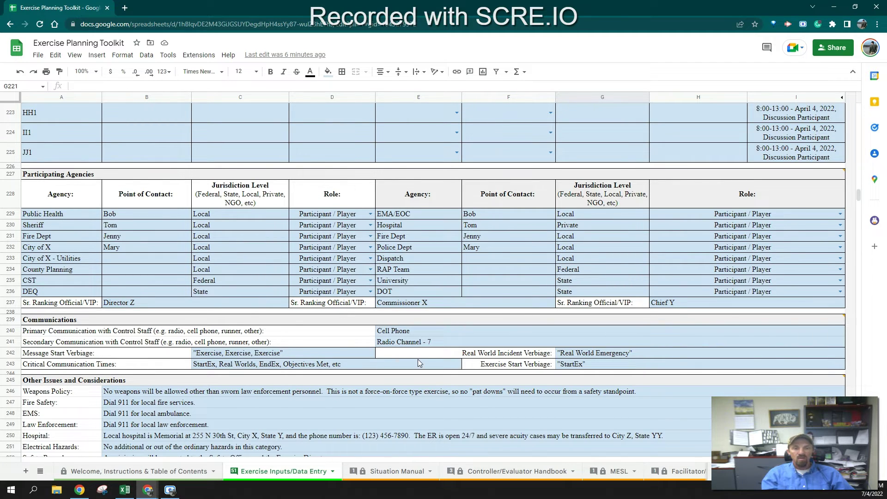
scroll(145, 384, down, 2)
scroll(212, 394, down, 4)
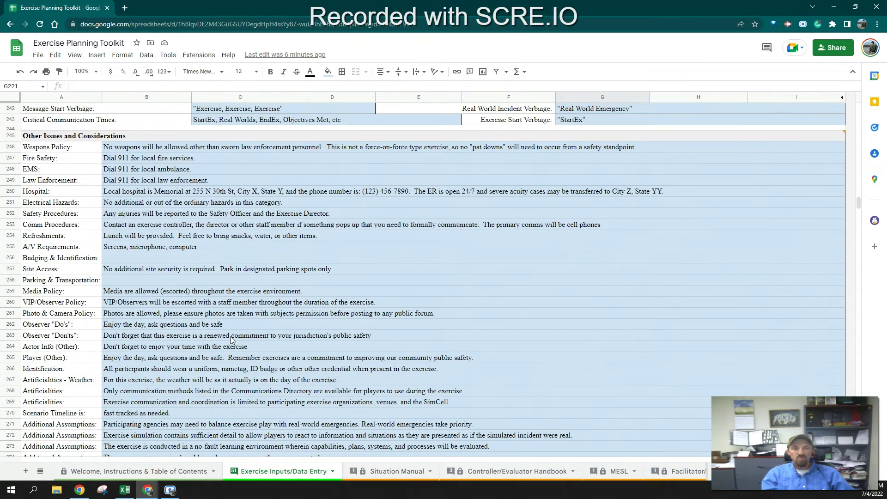
scroll(240, 332, up, 2)
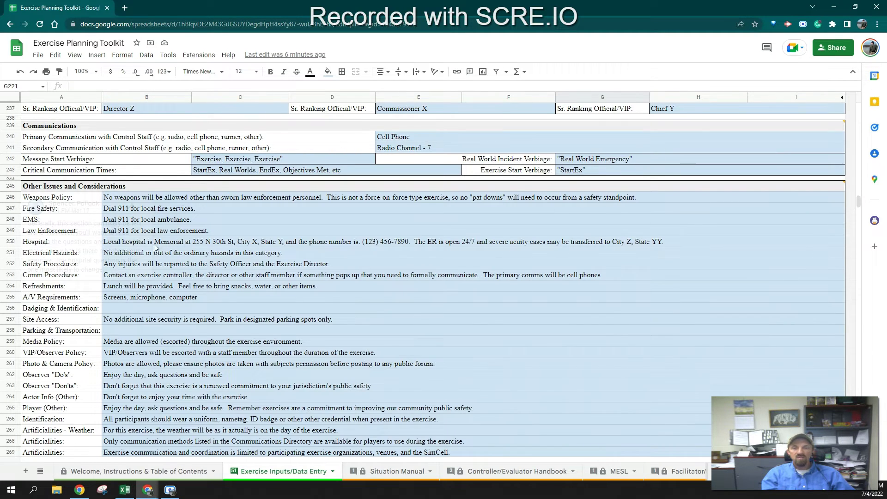
scroll(193, 230, down, 2)
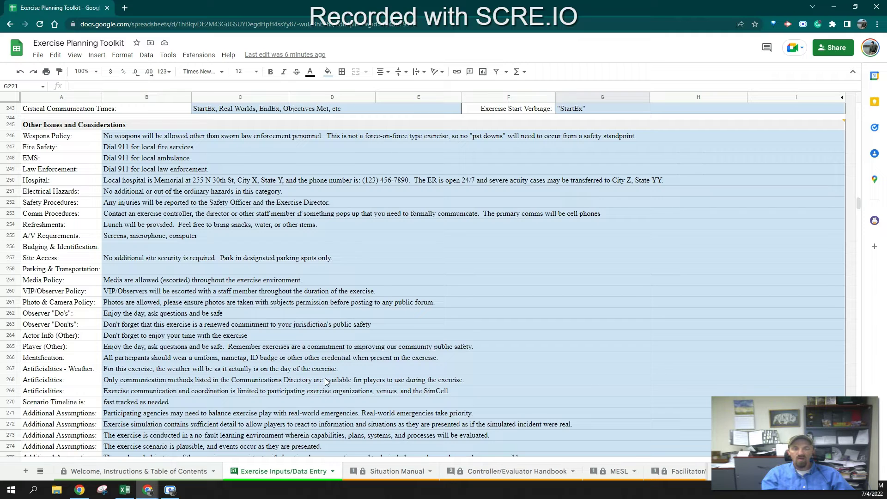
scroll(326, 381, down, 1)
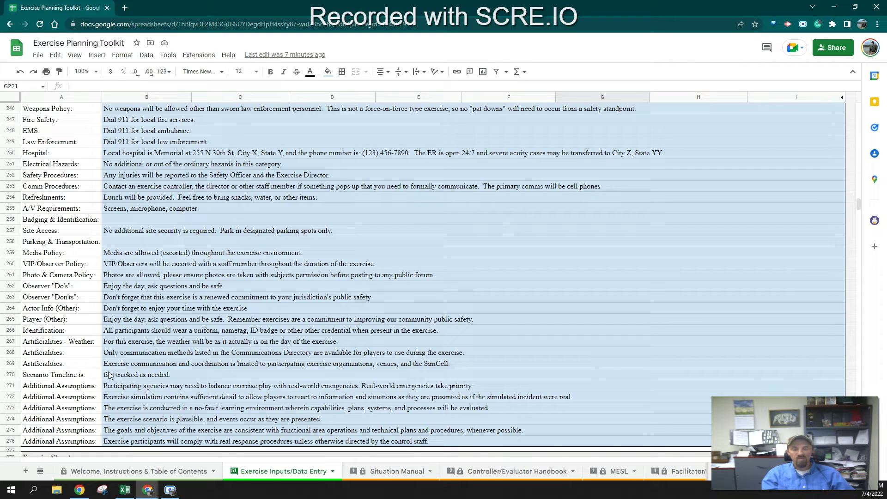
Examine the exercise structure section, from the number of modules through Module 1's title, venue, primary group, key issues and key questions
scroll(187, 391, down, 6)
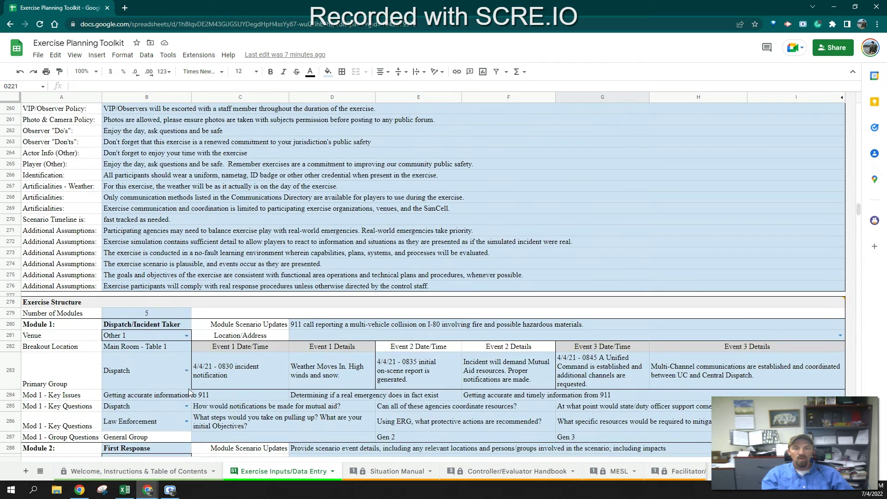
scroll(189, 389, down, 1)
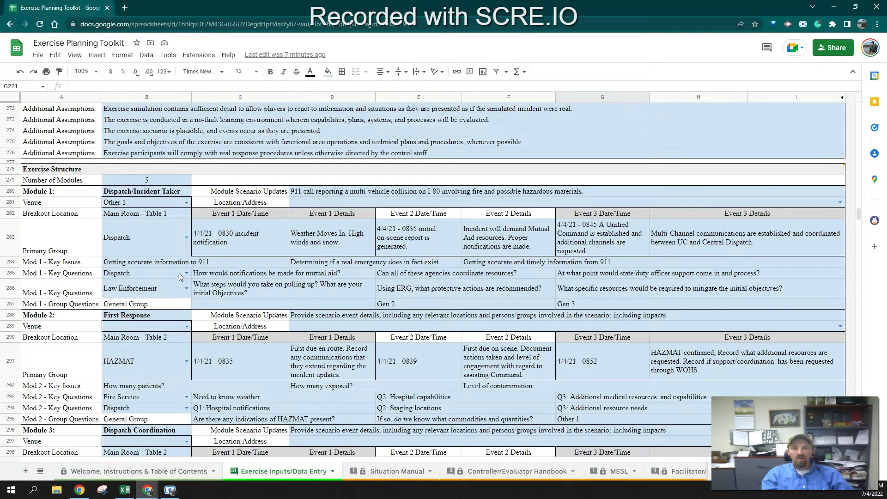
click(147, 180)
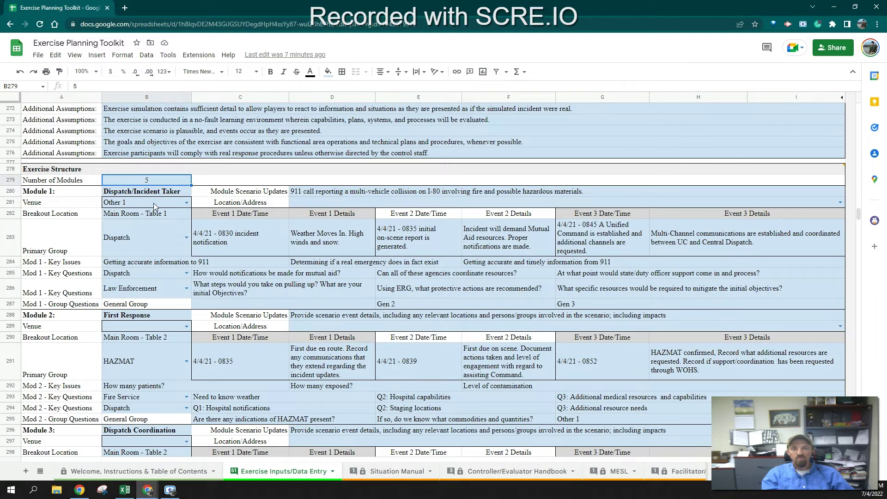
key(Down)
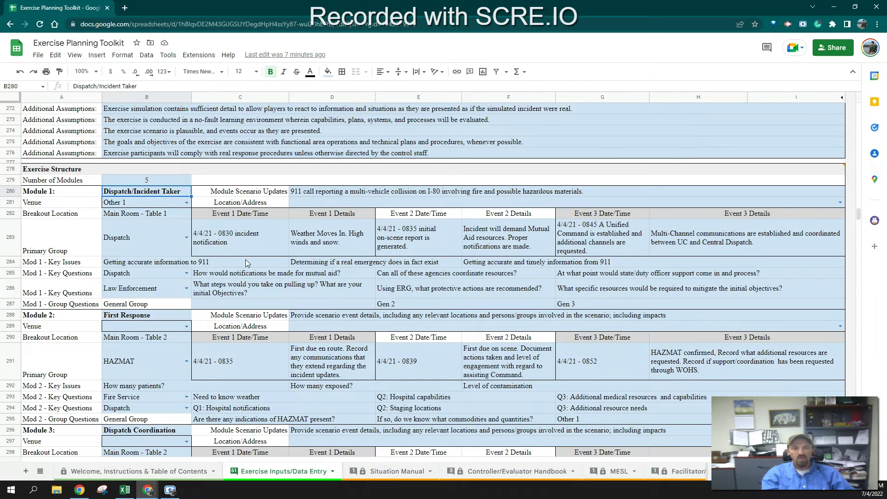
key(Down)
key(Down)
key(Down)
key(Down)
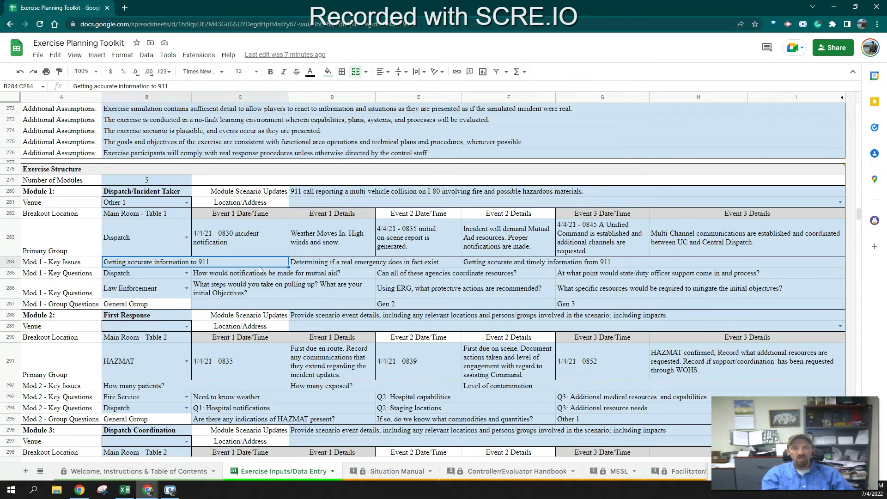
click(149, 276)
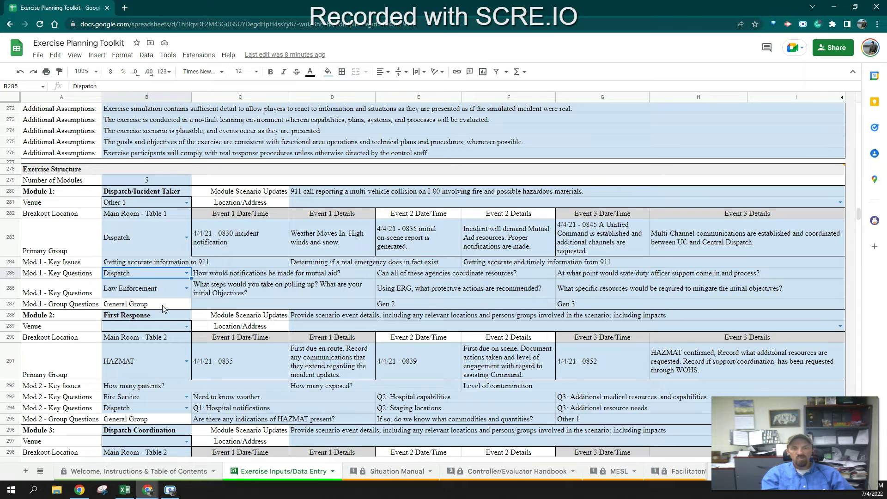
Review the venue, event, issue and question fields of Modules 2 to 5 in the exercise structure
scroll(110, 323, down, 3)
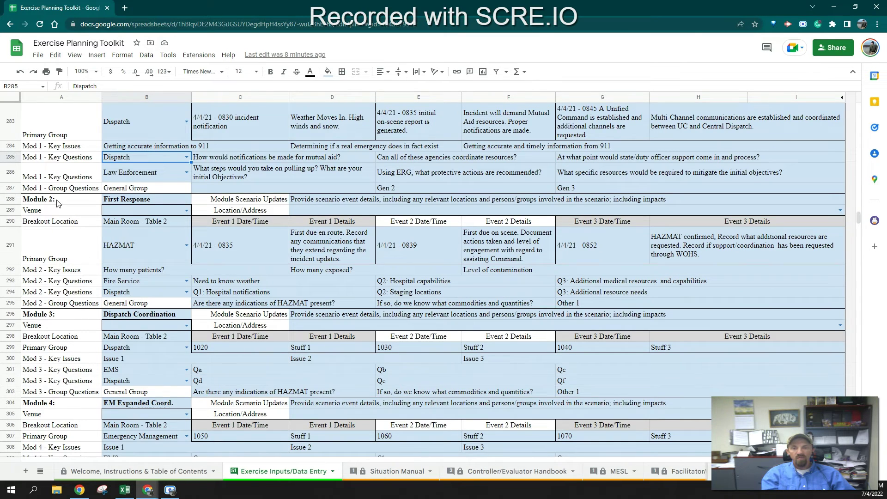
scroll(65, 232, down, 4)
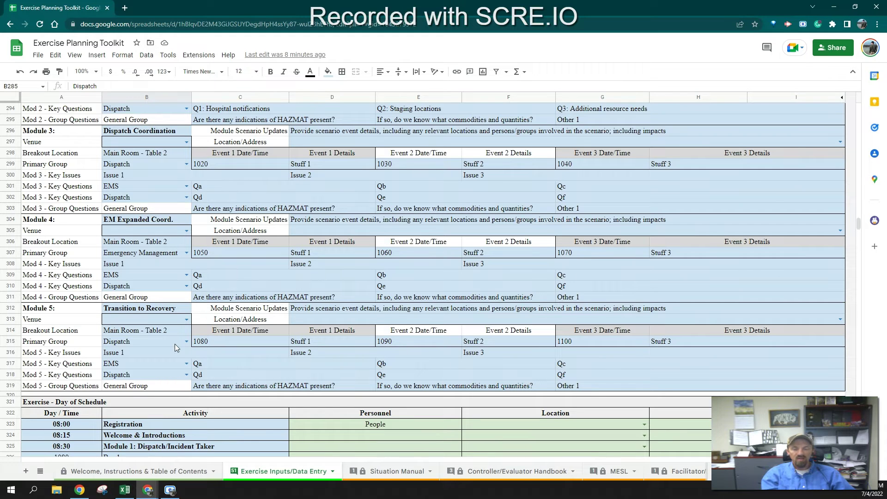
scroll(171, 354, down, 1)
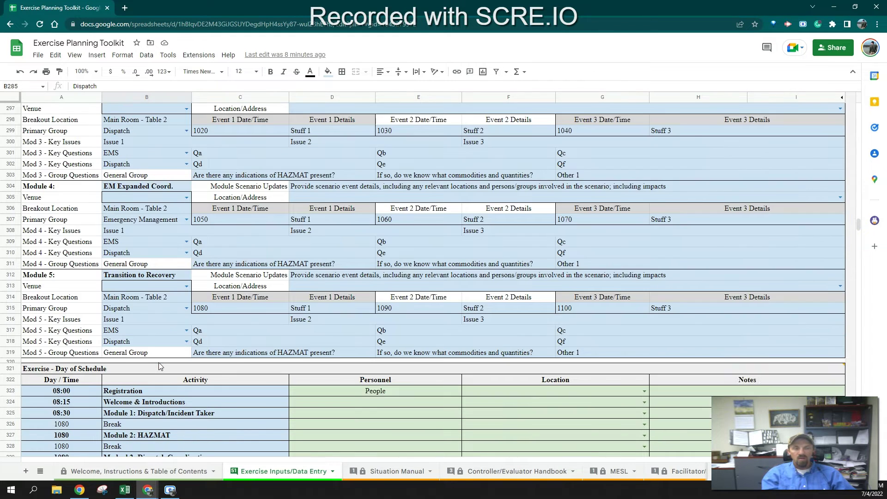
Examine the exercise day-of schedule with its times, activities, personnel, locations and notes
scroll(159, 379, down, 11)
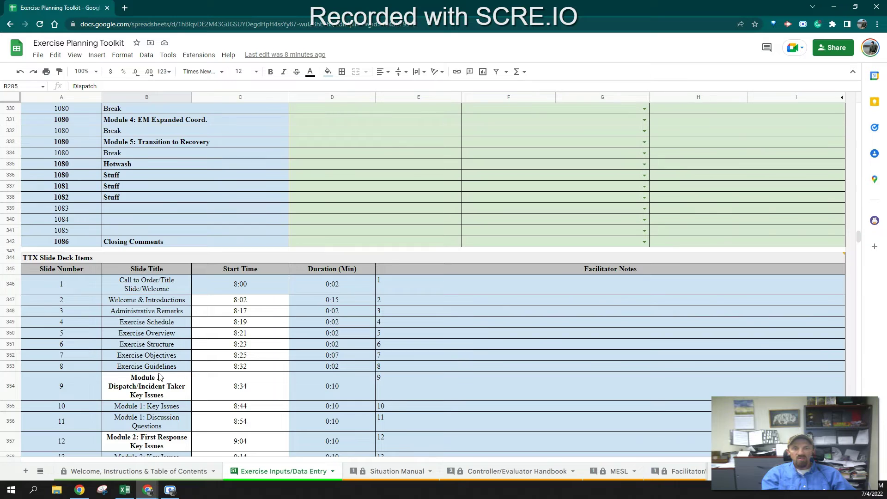
scroll(162, 375, up, 4)
scroll(162, 372, up, 2)
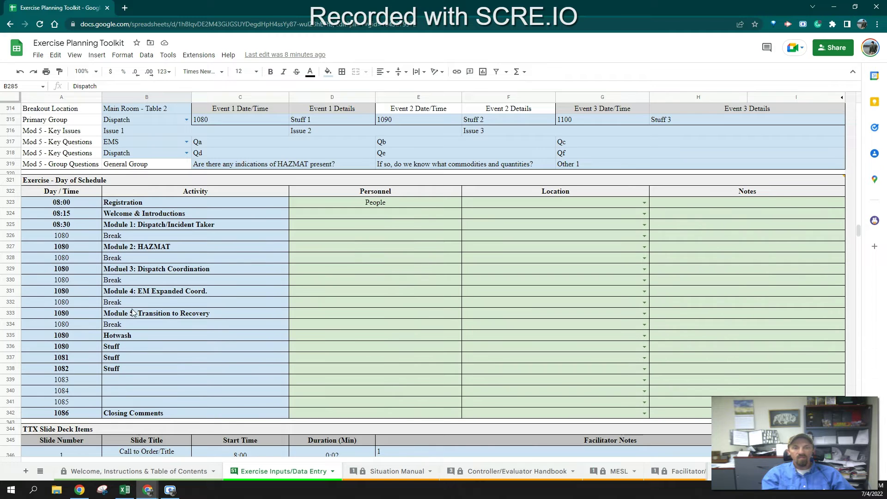
mouse_move(392, 202)
Review the TTX slide deck items, including start times, durations and the facilitator notes for slides 8 and 9
scroll(555, 277, down, 1)
scroll(554, 280, down, 5)
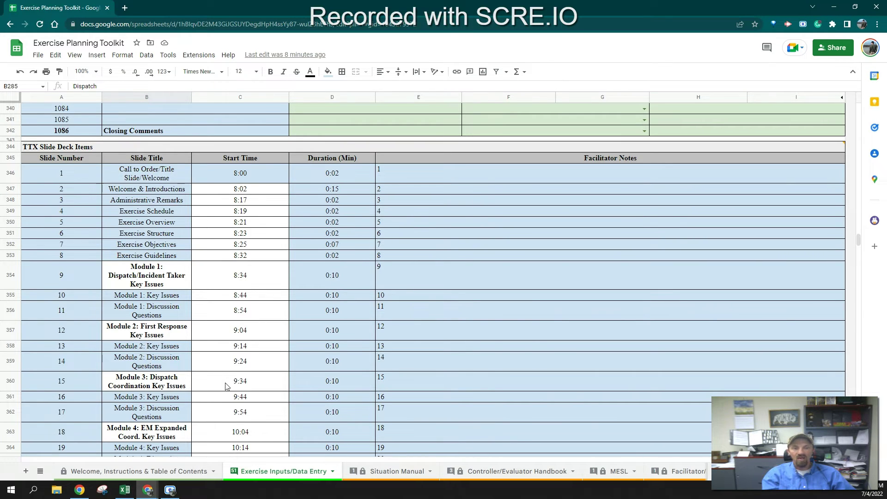
scroll(412, 166, down, 5)
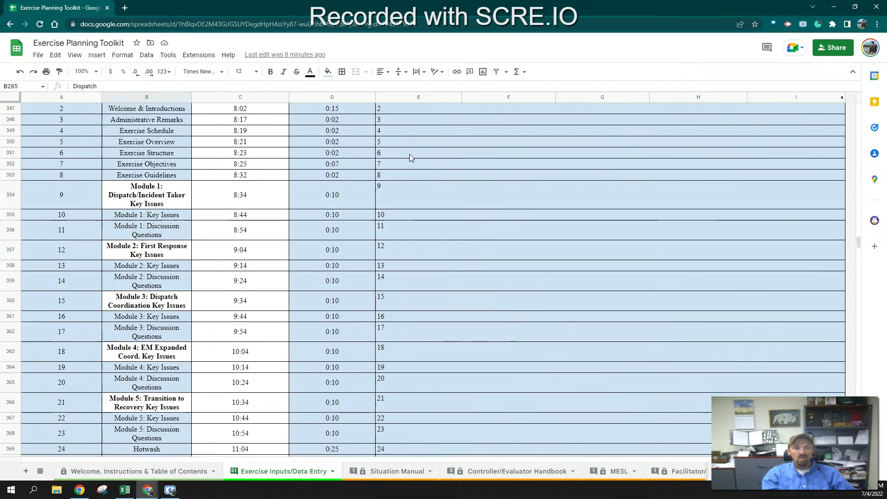
click(409, 153)
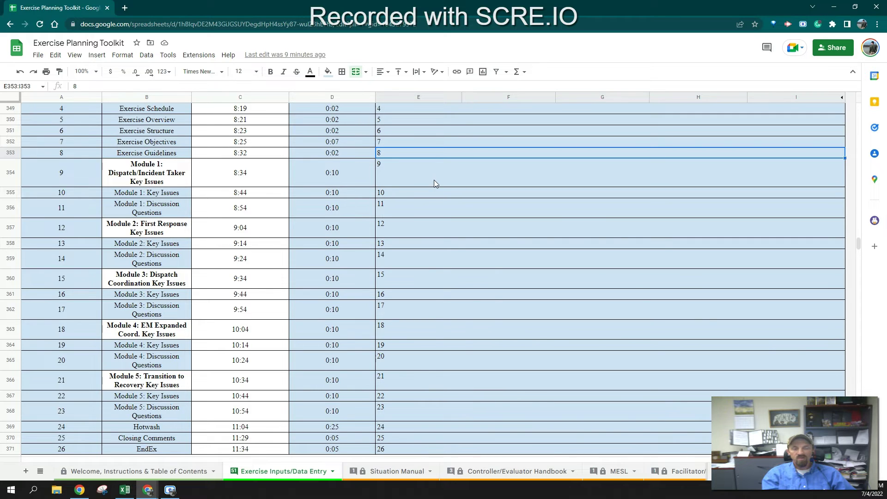
click(409, 173)
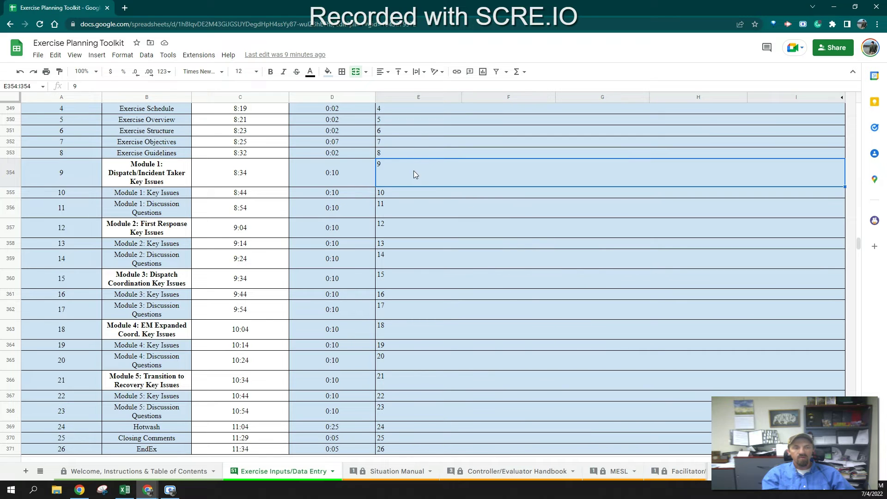
Examine the Master Scenario Events List injects, expected outcomes and learning points, plus the MSEL messages to be sent
scroll(359, 274, down, 4)
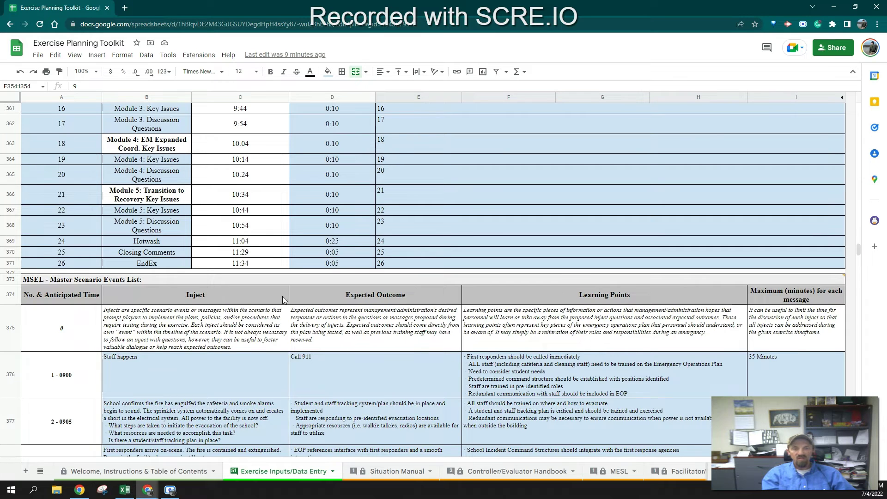
scroll(105, 330, down, 1)
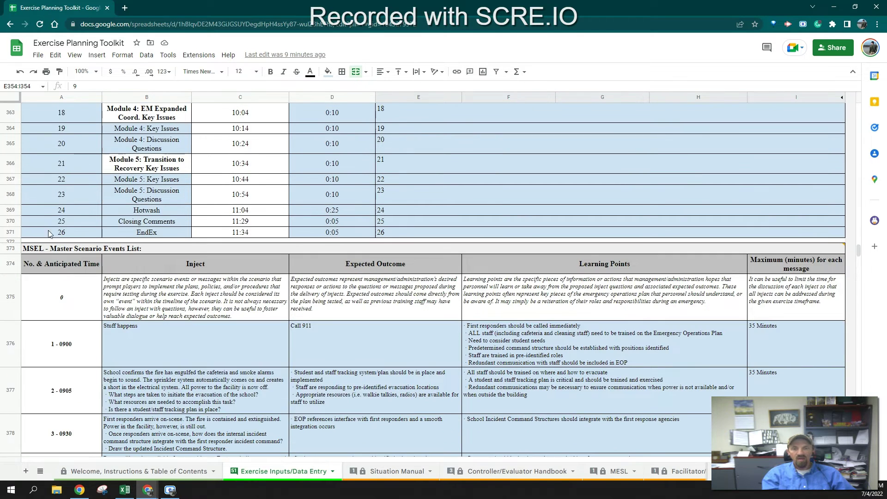
scroll(74, 157, down, 3)
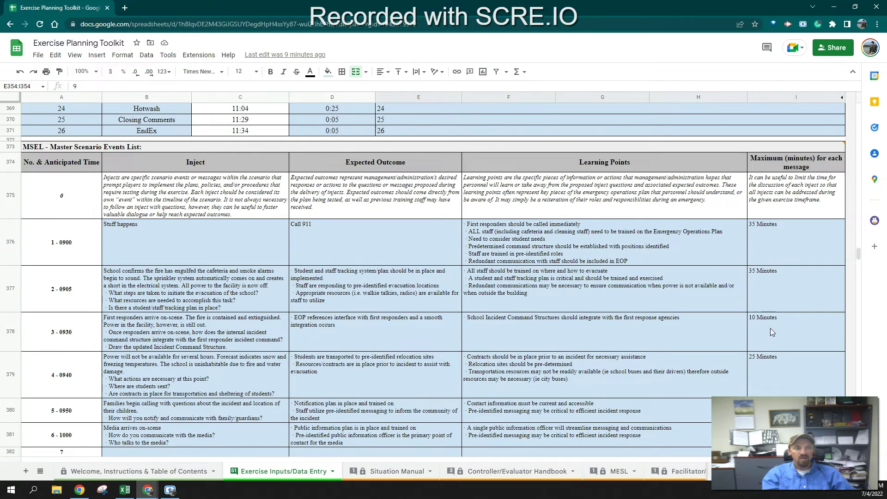
scroll(702, 326, down, 8)
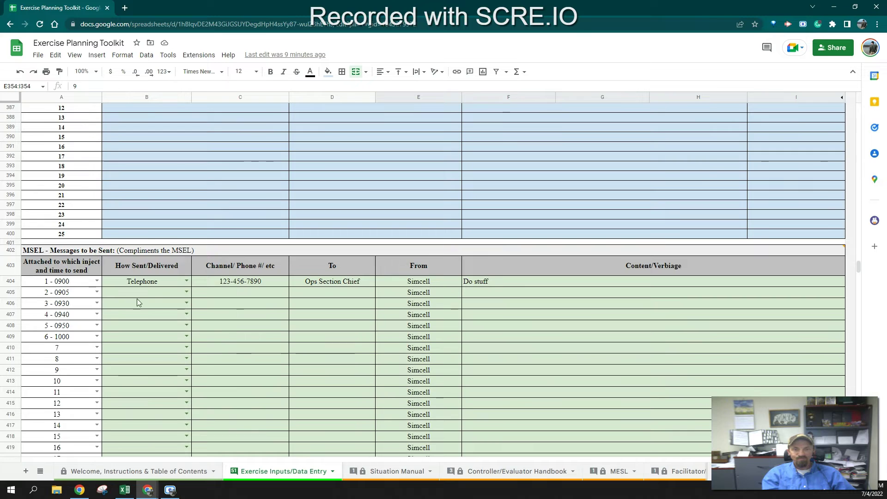
Review the delivery methods and content of the MSEL messages, plus the MSEL Administration / Exercise Control Documentation fields
scroll(137, 299, down, 3)
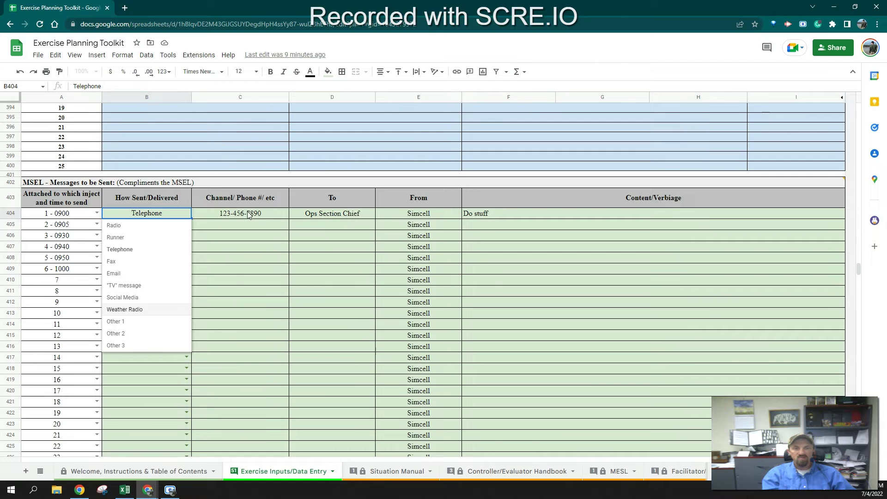
click(545, 217)
scroll(469, 282, down, 8)
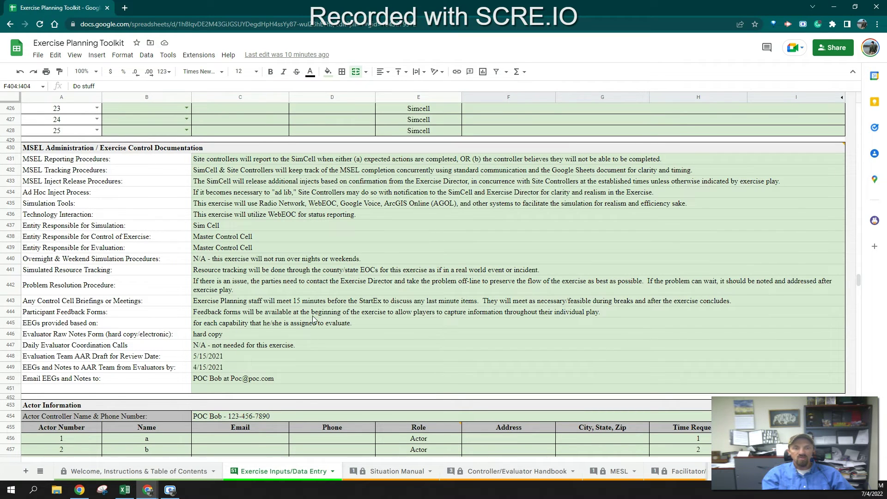
scroll(240, 291, down, 1)
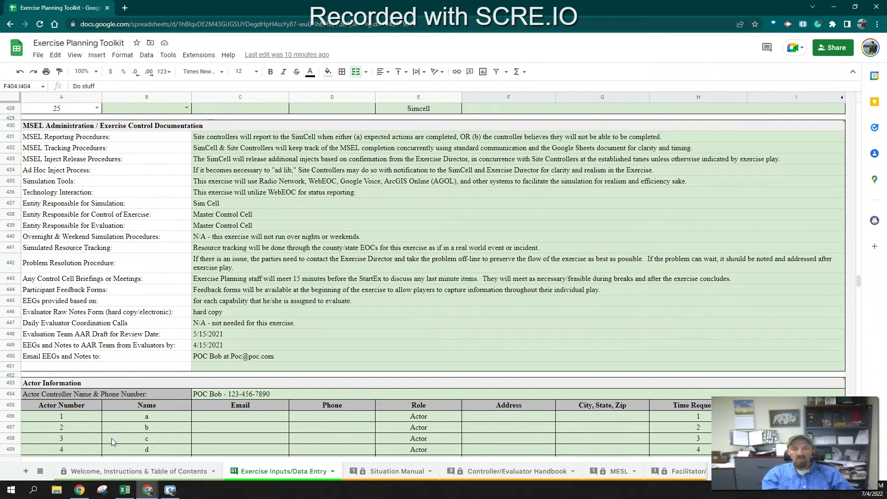
Examine the Actor Information table, covering contact details, roles, addresses, times requested and locations of play
scroll(128, 410, down, 2)
scroll(415, 418, down, 2)
scroll(360, 337, down, 4)
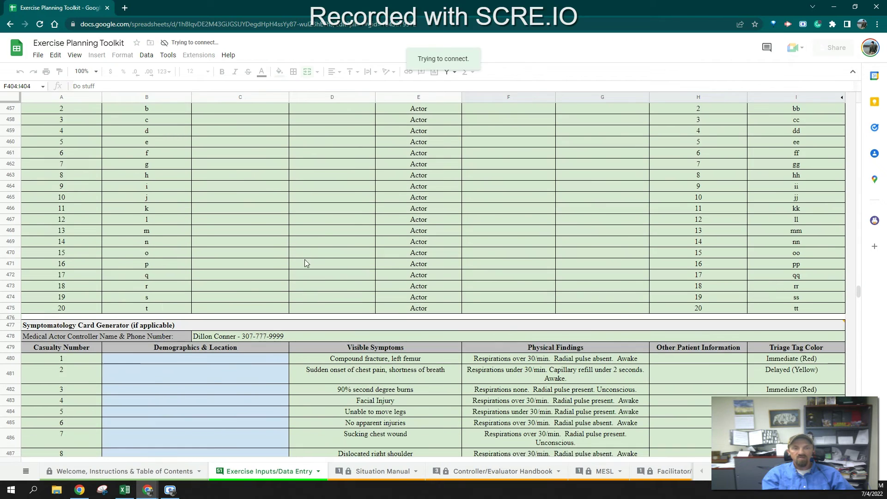
scroll(267, 239, up, 1)
scroll(264, 237, up, 2)
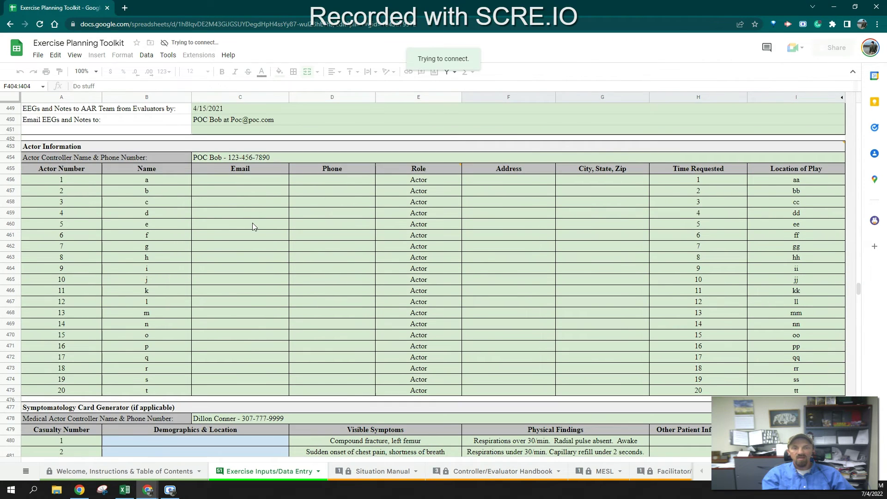
click(253, 224)
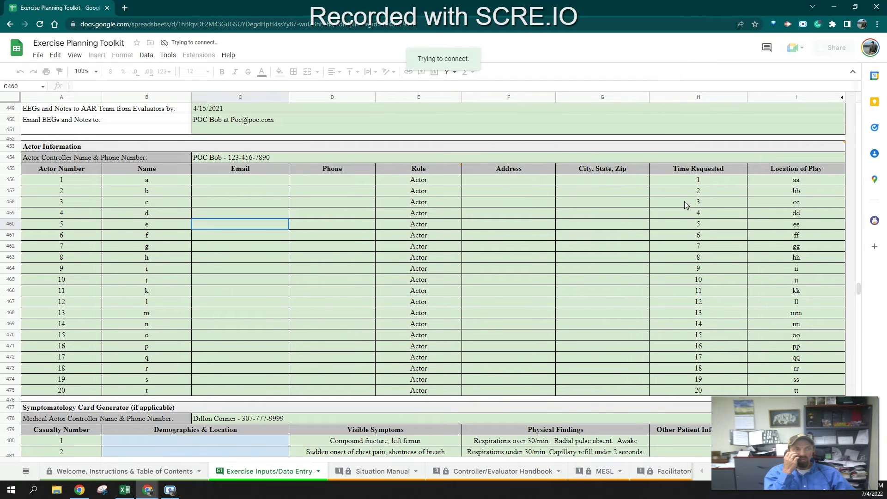
key(shift+Down)
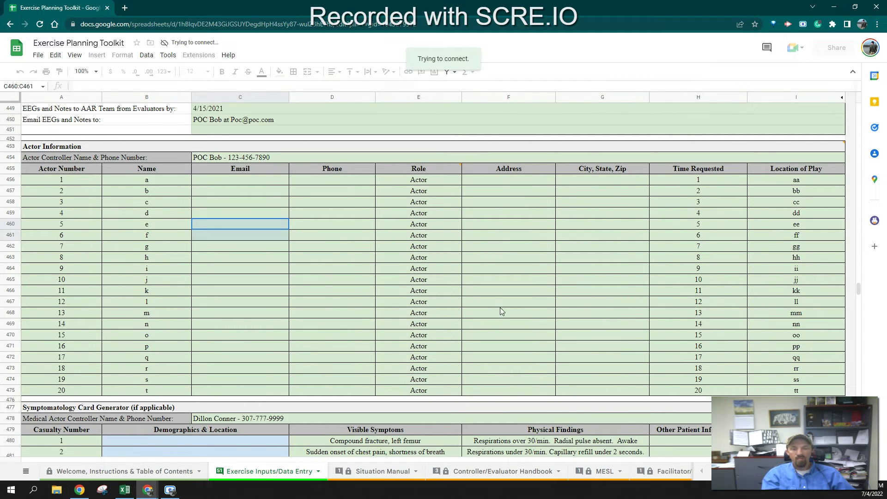
key(shift+Down)
key(shift+Down)
key(shift+Down)
key(shift+Down)
key(shift+Down)
key(shift+Down)
key(shift+Down)
key(shift+Down)
key(shift+Down)
key(shift+Down)
Examine the Symptomatology Card Generator's demographics, visible symptoms, physical findings and triage tag colors
scroll(348, 367, down, 5)
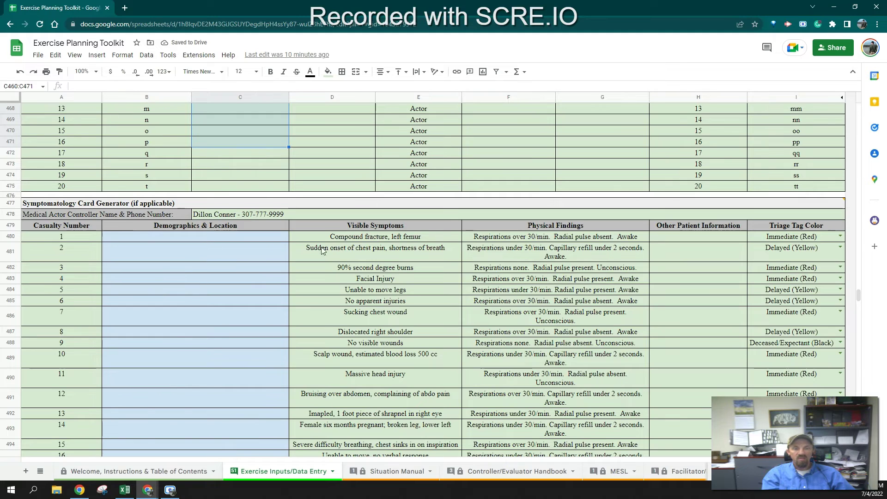
click(178, 237)
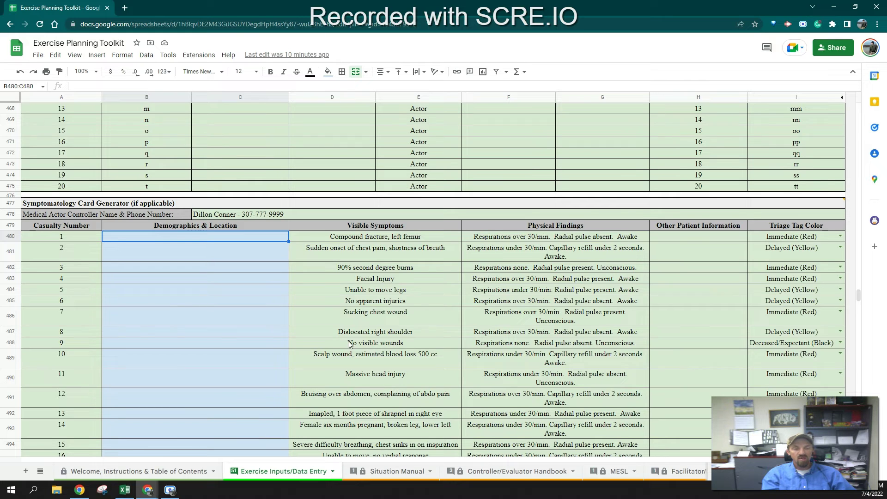
scroll(331, 316, down, 5)
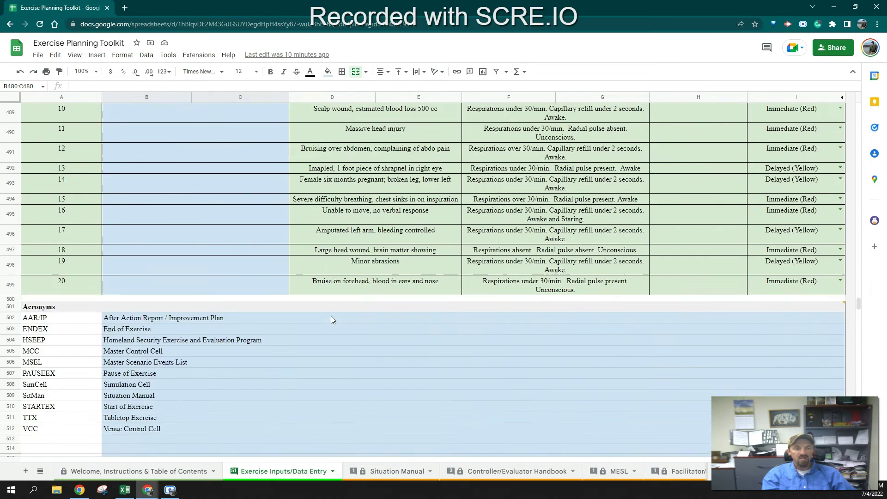
Read the note on the Acronyms section and clear the placeholder entries "a" and "z" from row 522
scroll(331, 316, down, 3)
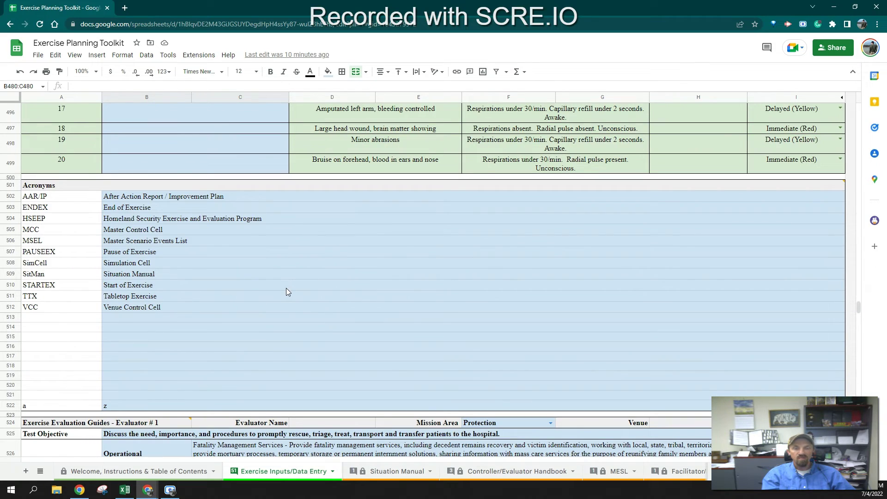
mouse_move(132, 184)
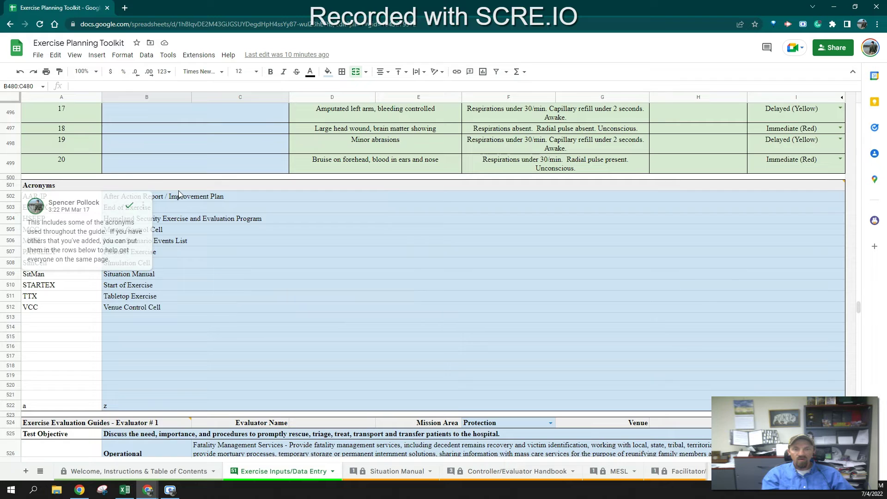
click(143, 231)
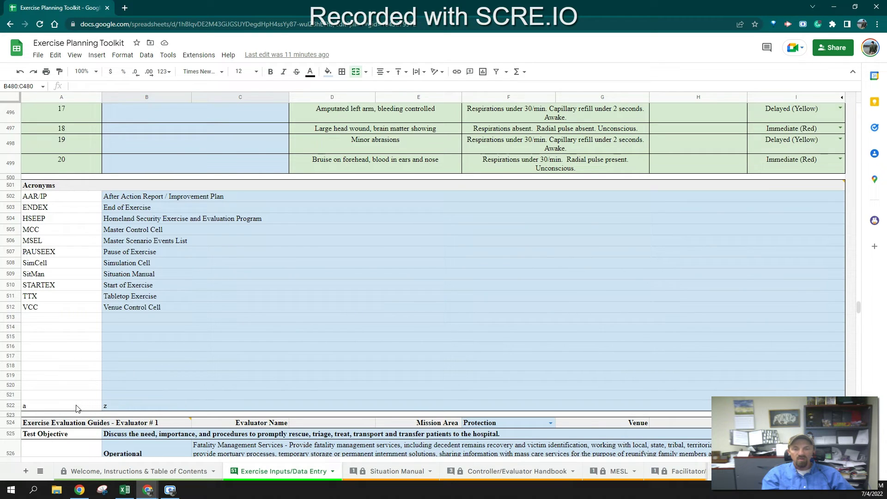
drag(104, 408, 55, 409)
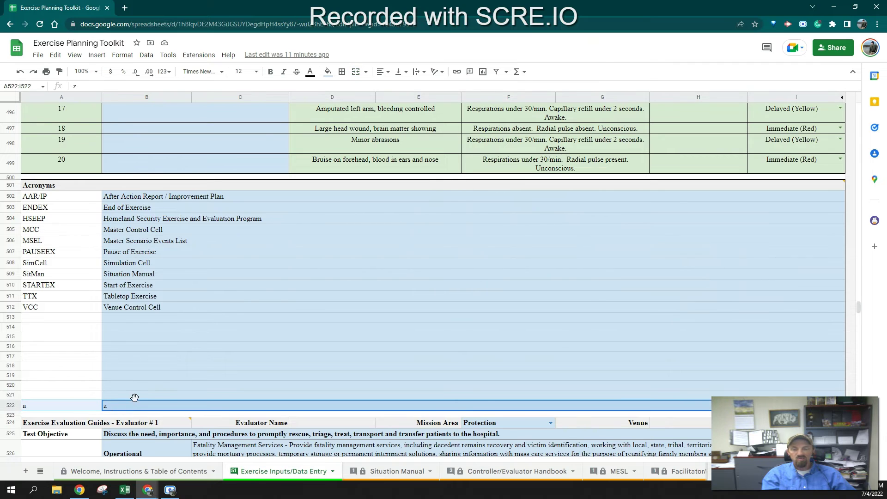
key(Delete)
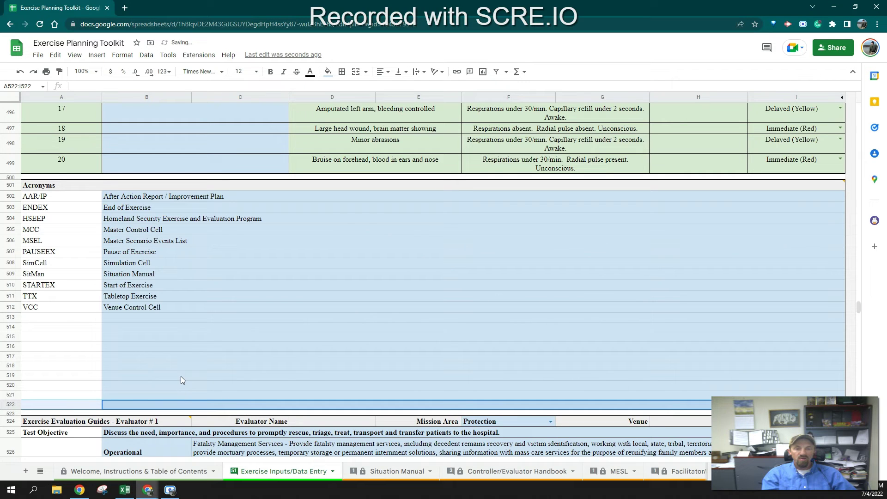
Examine the Evaluator # 1 evaluation guide, including the core capability description options, critical tasks and sources
scroll(221, 442, down, 4)
click(221, 442)
scroll(224, 432, down, 3)
scroll(226, 428, up, 1)
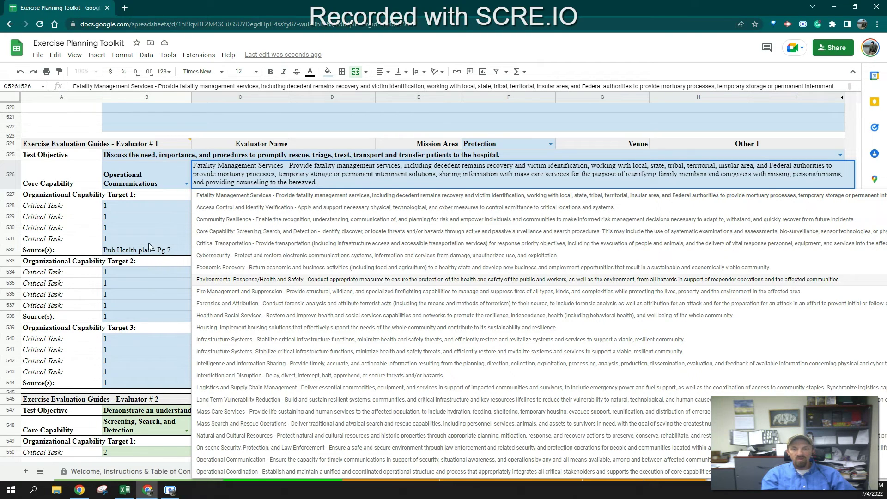
click(122, 242)
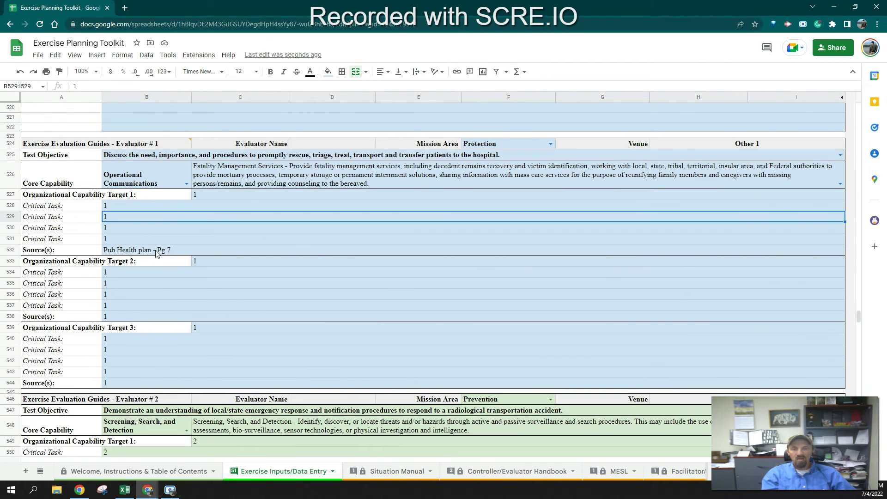
click(138, 217)
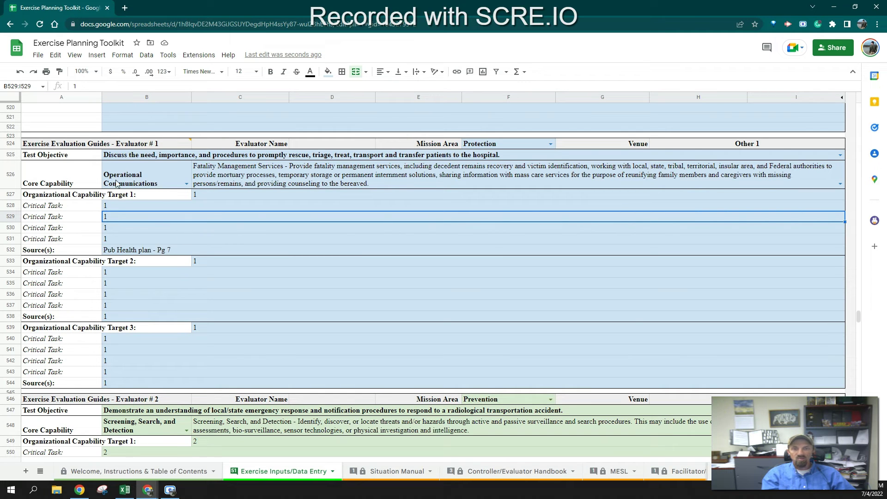
Review the Exercise Evaluation Guides for Evaluators # 2 to # 6, with their objectives, capabilities and targets
scroll(190, 229, down, 3)
scroll(188, 267, down, 4)
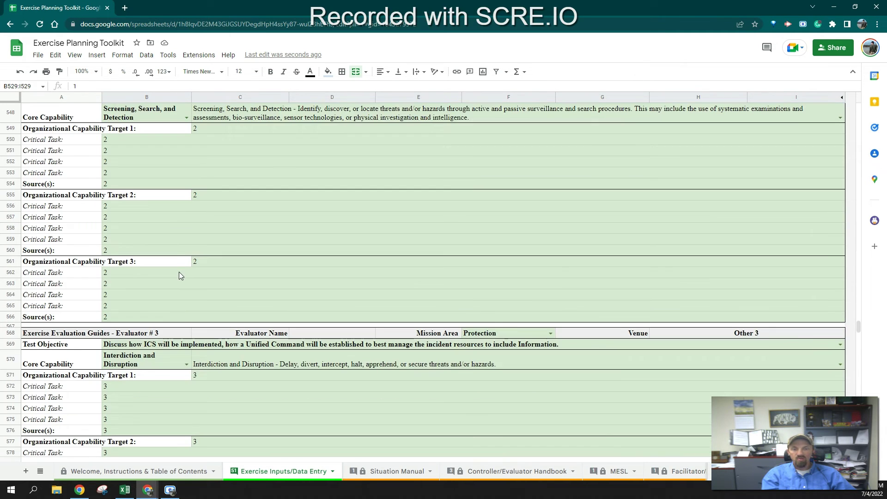
scroll(185, 293, down, 3)
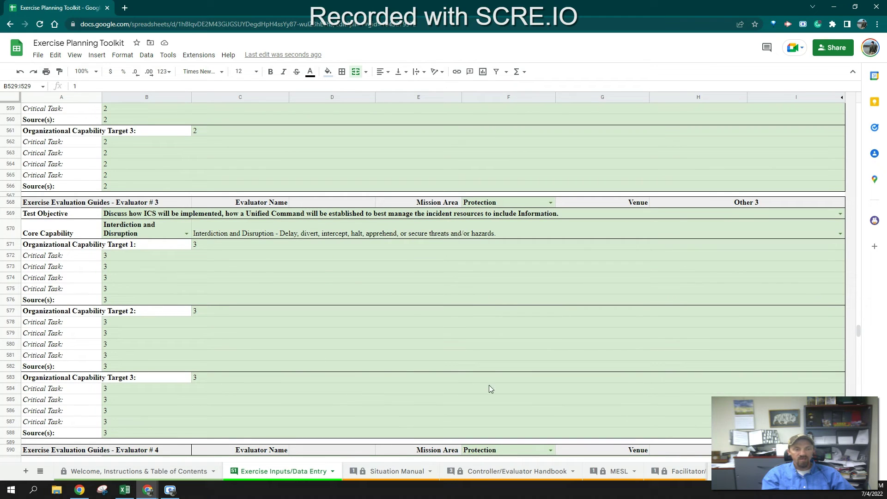
scroll(304, 404, down, 10)
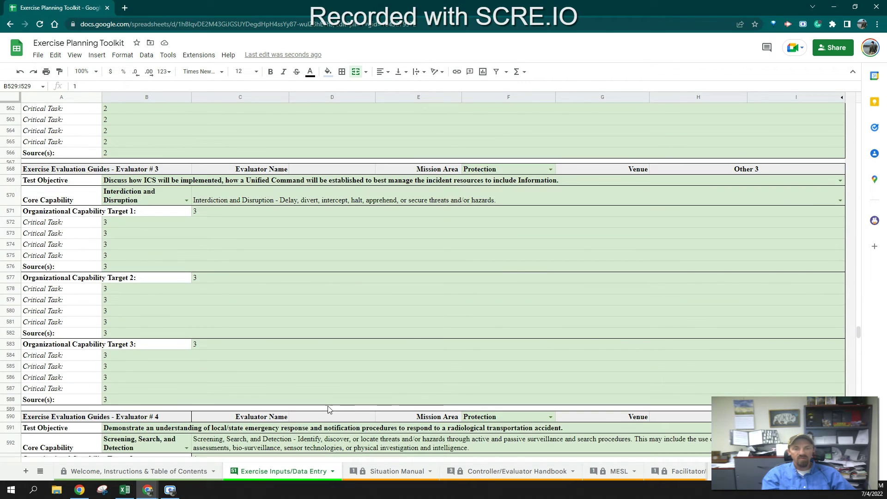
scroll(303, 404, down, 7)
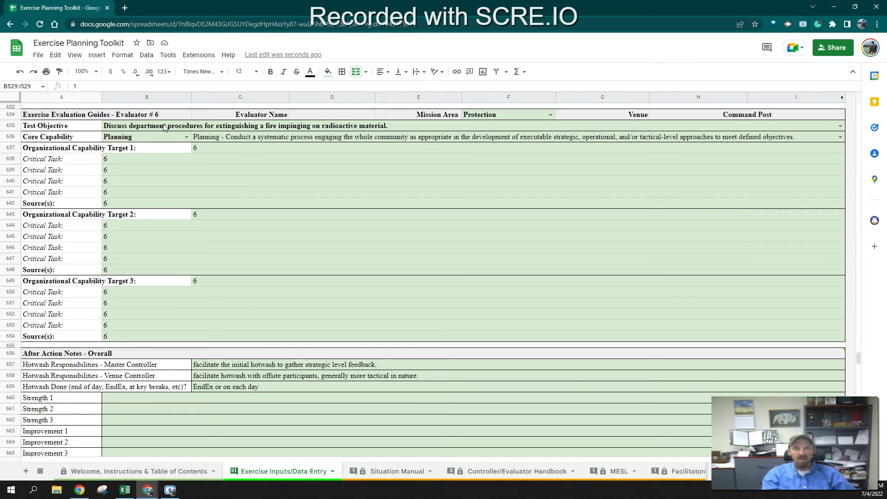
scroll(150, 125, up, 1)
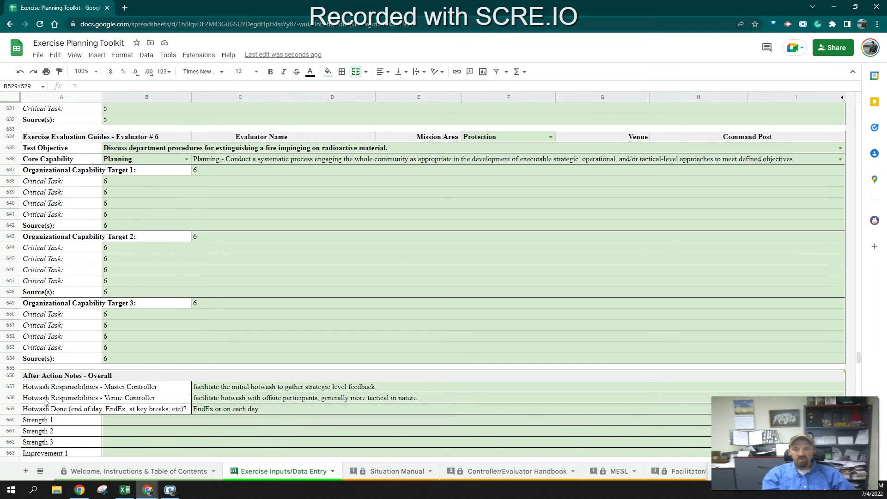
Examine the overall After Action Notes and the After Action Summary, including its note on ranking the objectives
scroll(112, 364, down, 3)
click(111, 364)
scroll(111, 364, down, 1)
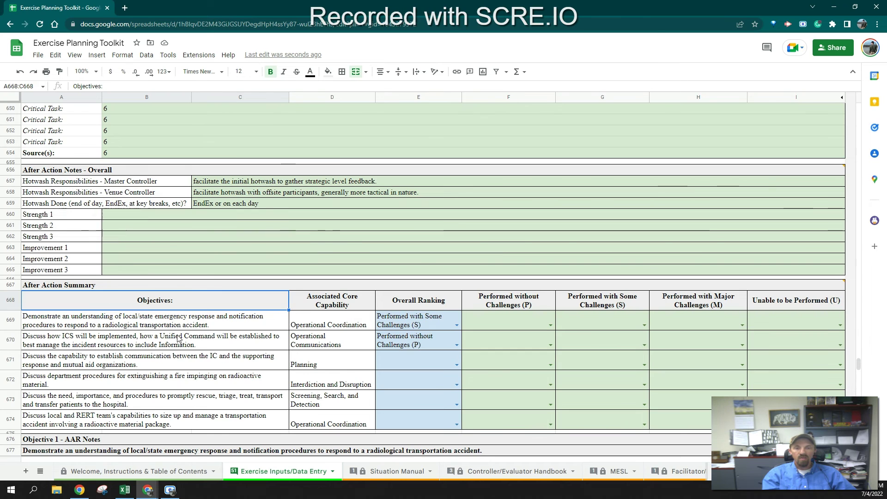
scroll(163, 336, down, 2)
mouse_move(151, 248)
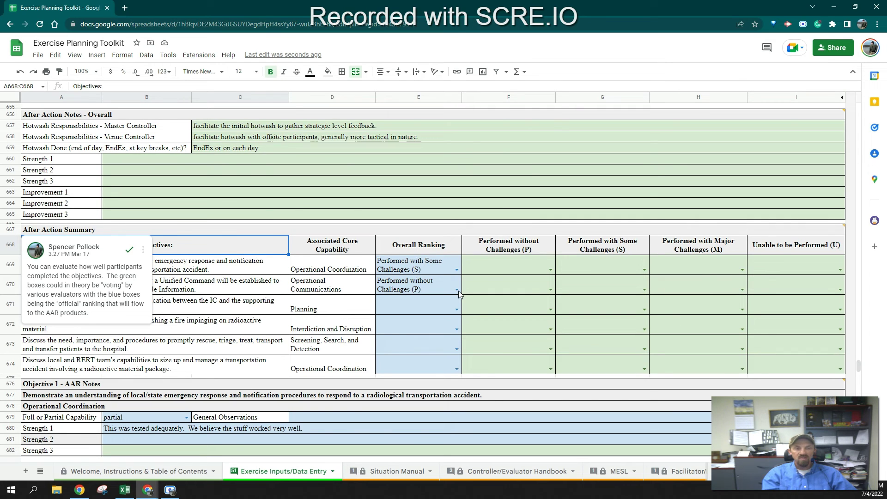
click(365, 309)
Review the AAR Notes for Objectives 1 to 6, covering strengths, improvements, references and root cause analyses
scroll(366, 370, down, 4)
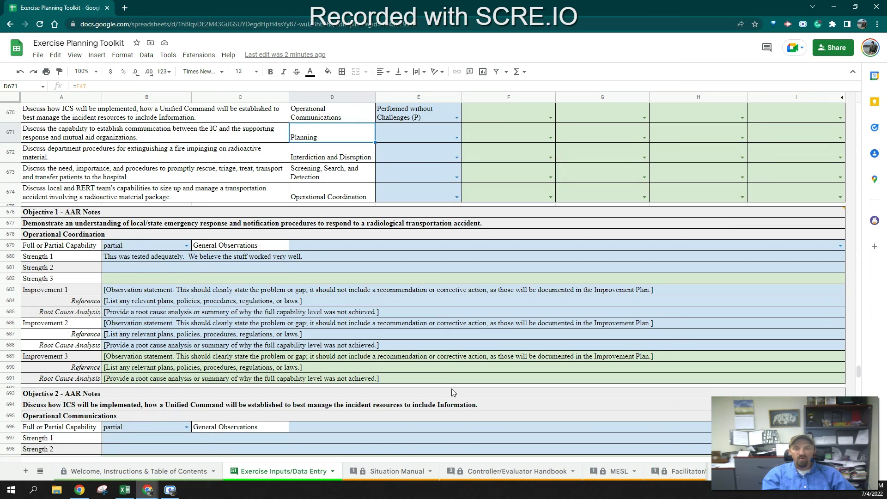
scroll(269, 393, down, 15)
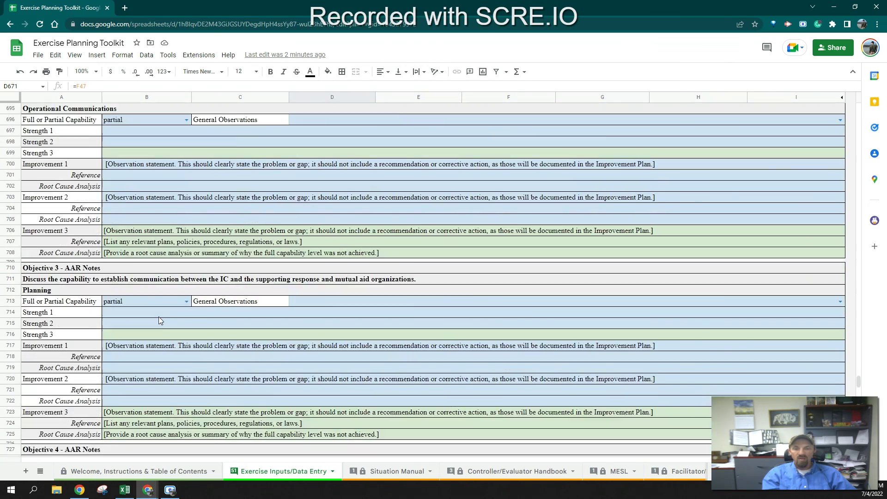
scroll(159, 318, down, 4)
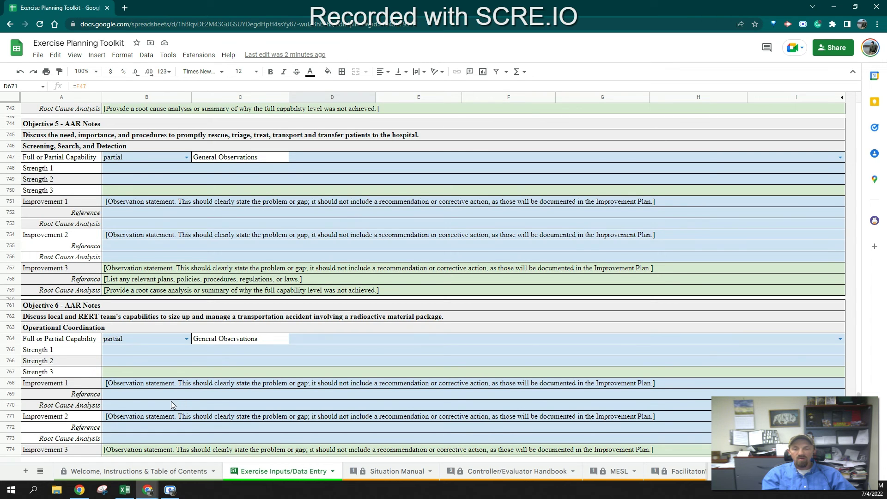
scroll(168, 402, down, 1)
scroll(166, 400, down, 10)
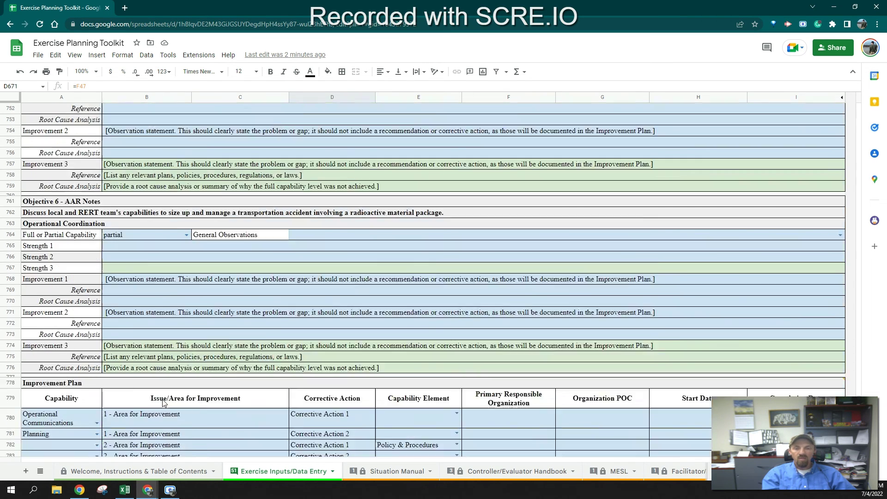
Examine the Improvement Plan's corrective action fields and the Thank You Letter Details, including the customization notes
scroll(154, 395, up, 4)
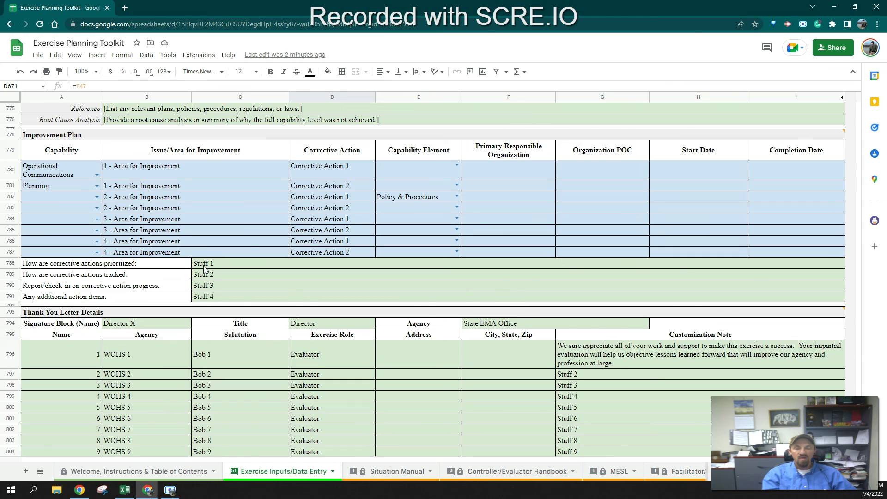
scroll(204, 268, down, 1)
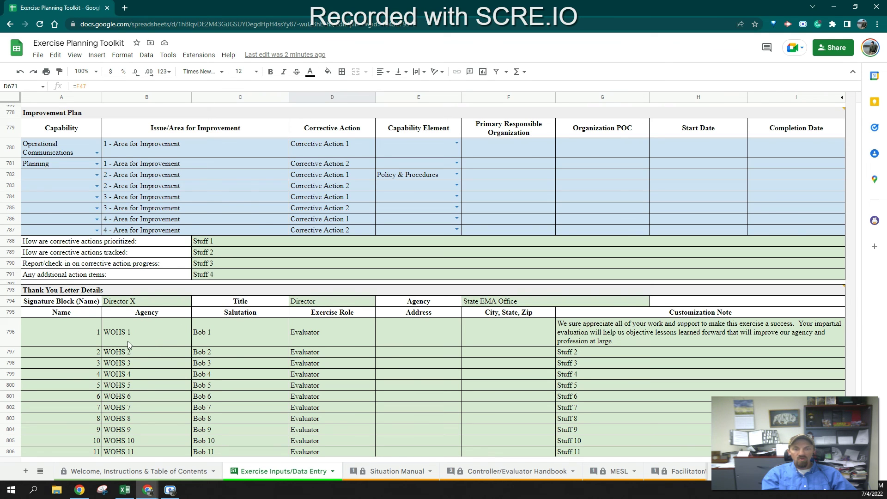
scroll(129, 343, down, 4)
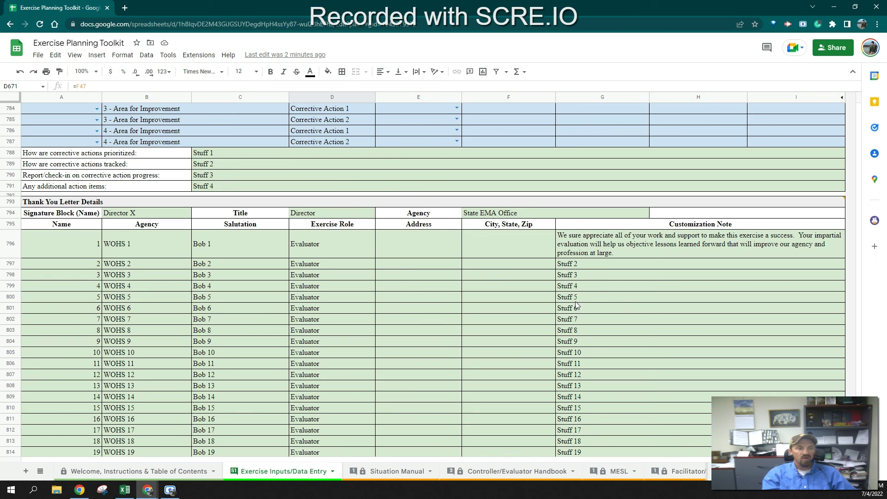
click(595, 297)
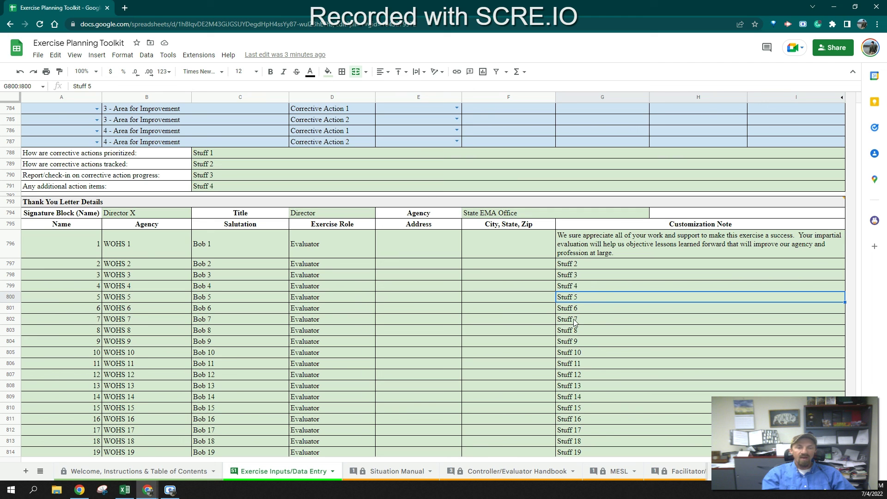
Review the Drop Down Edit Options lists below the thank-you letter recipients
scroll(546, 332, down, 6)
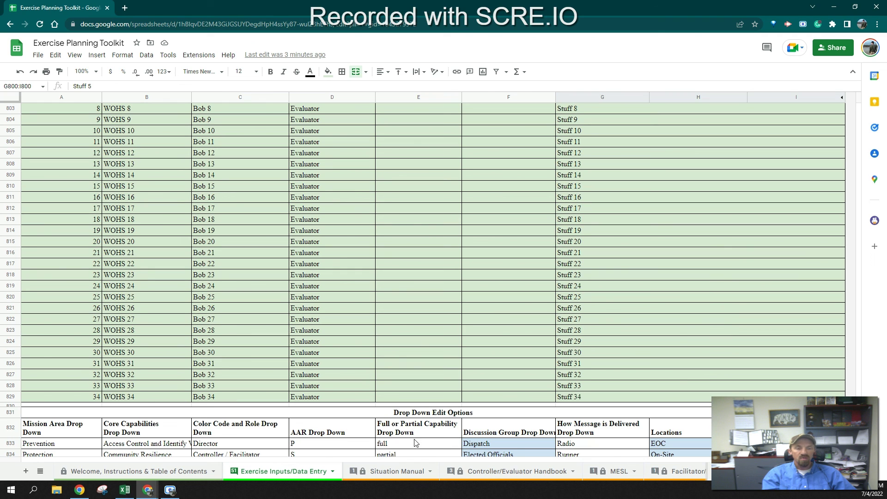
scroll(370, 407, down, 5)
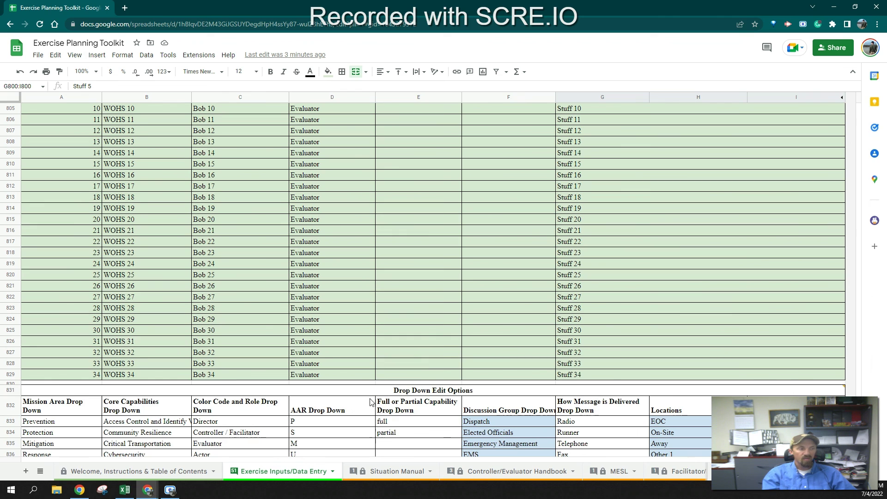
scroll(353, 387, down, 3)
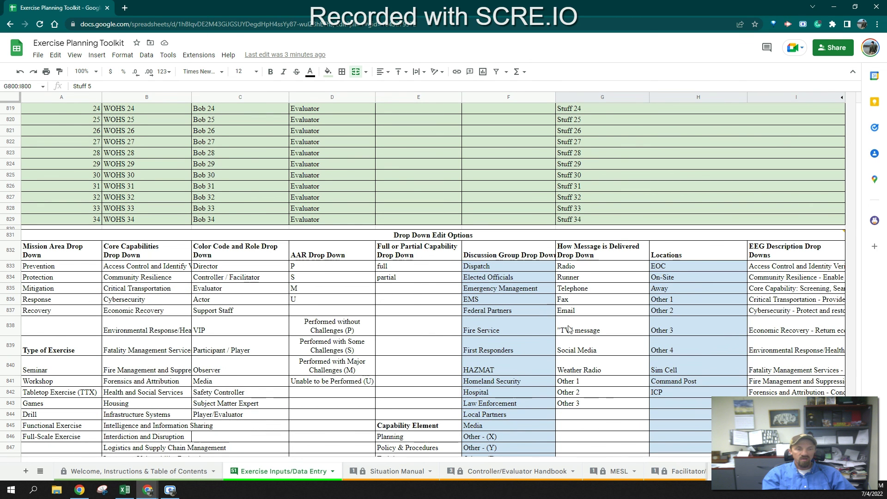